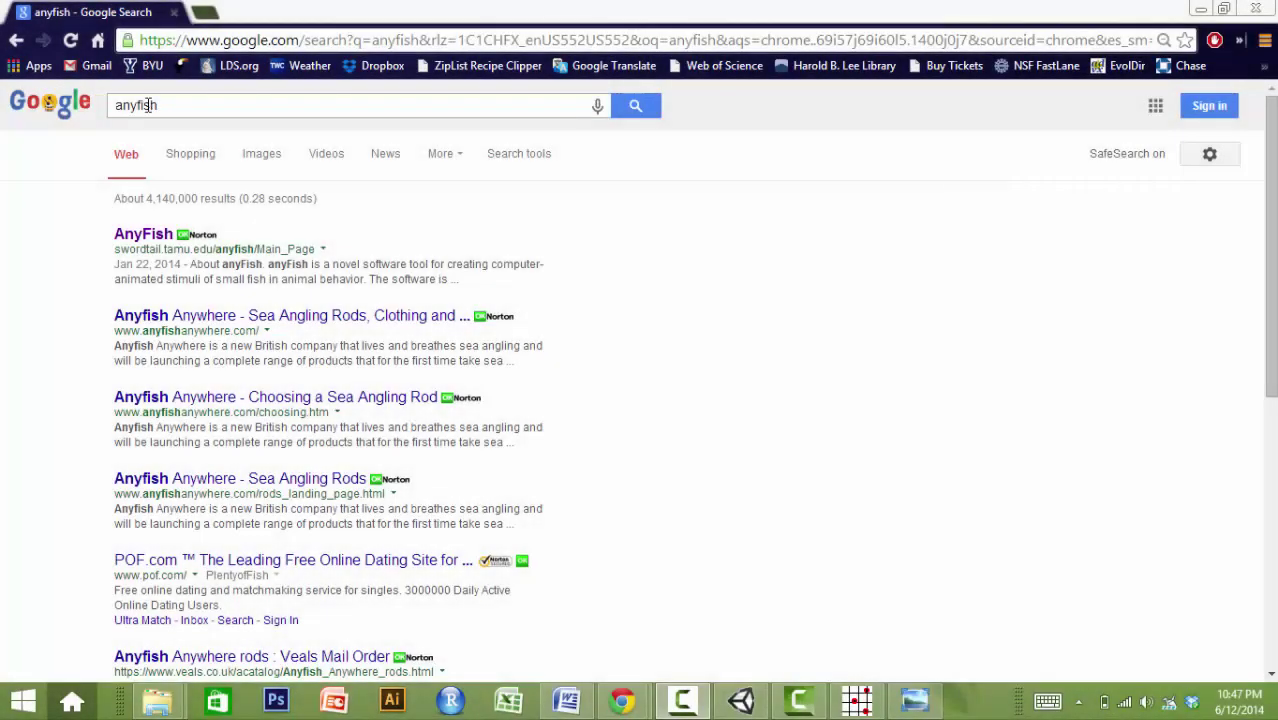
- Open the AnyFish wiki from the search results and look through its program download, user manual and tutorial sections
left_click(134, 240)
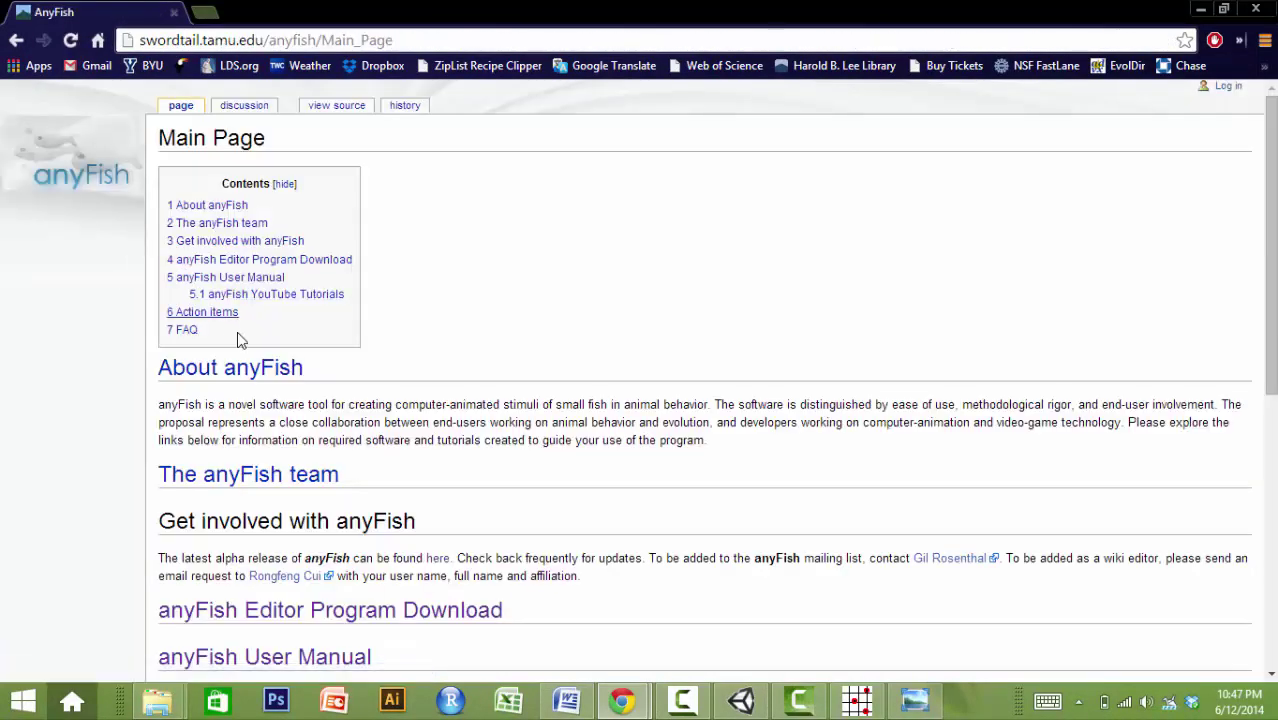
scroll(303, 418, "down", 3)
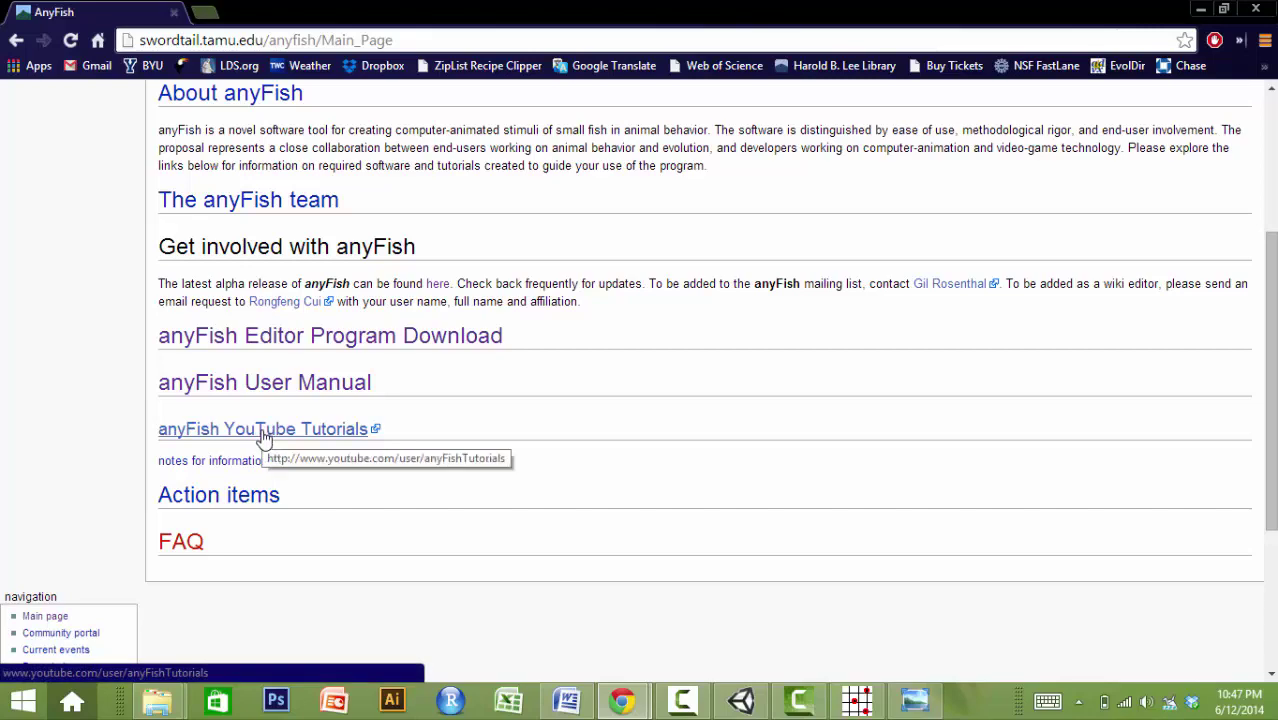
scroll(263, 437, "up", 2)
scroll(263, 437, "up", 1)
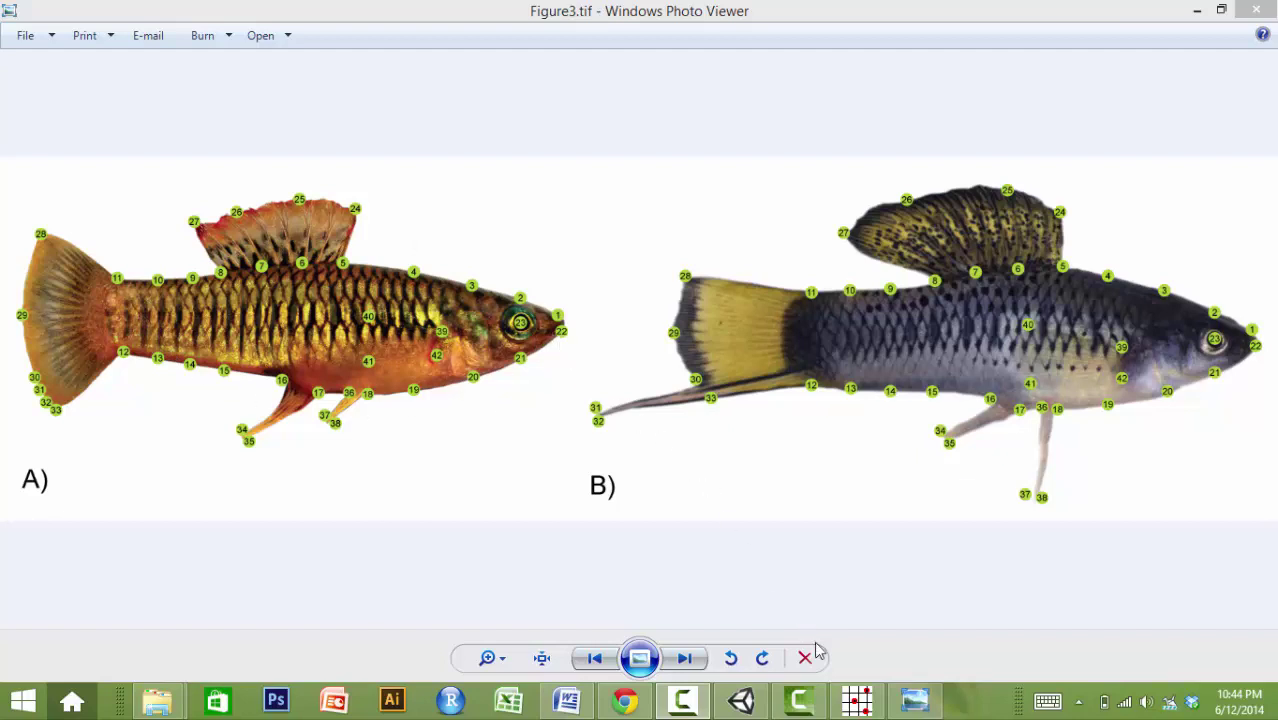
- Switch to tpsDig and activate landmark digitizing on the Green_hubbsi fish image
left_click(856, 705)
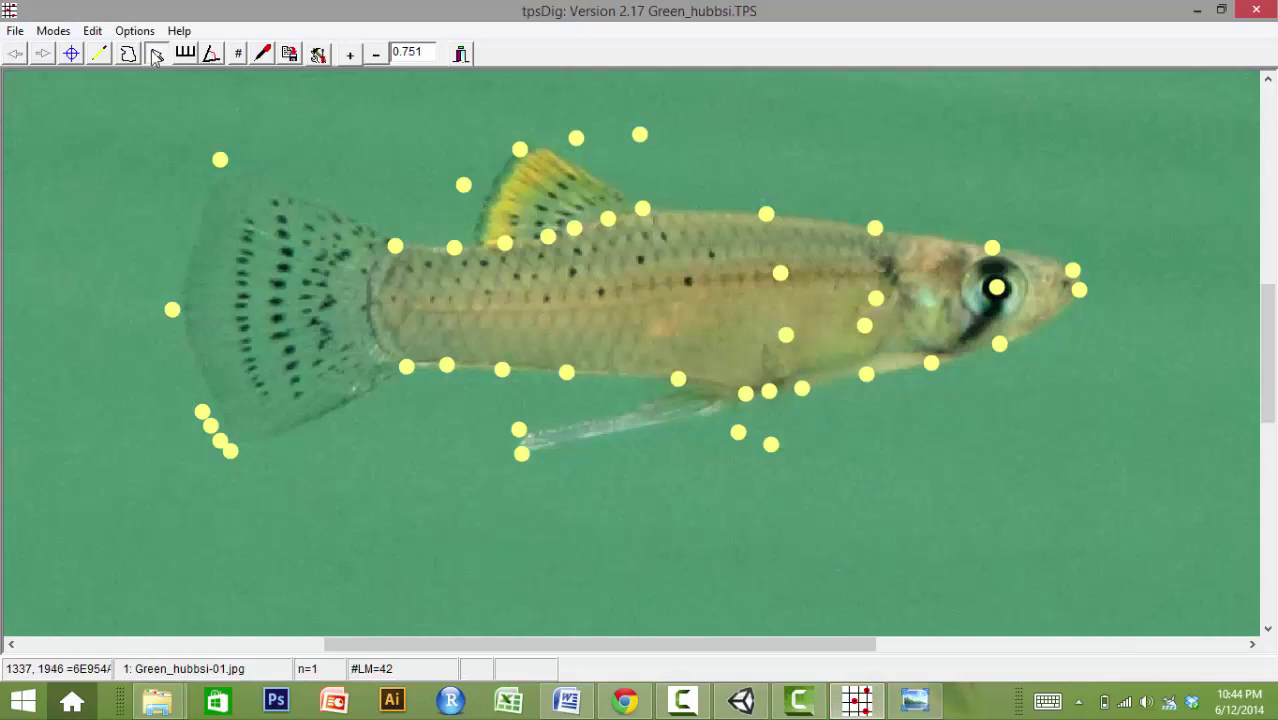
left_click(71, 53)
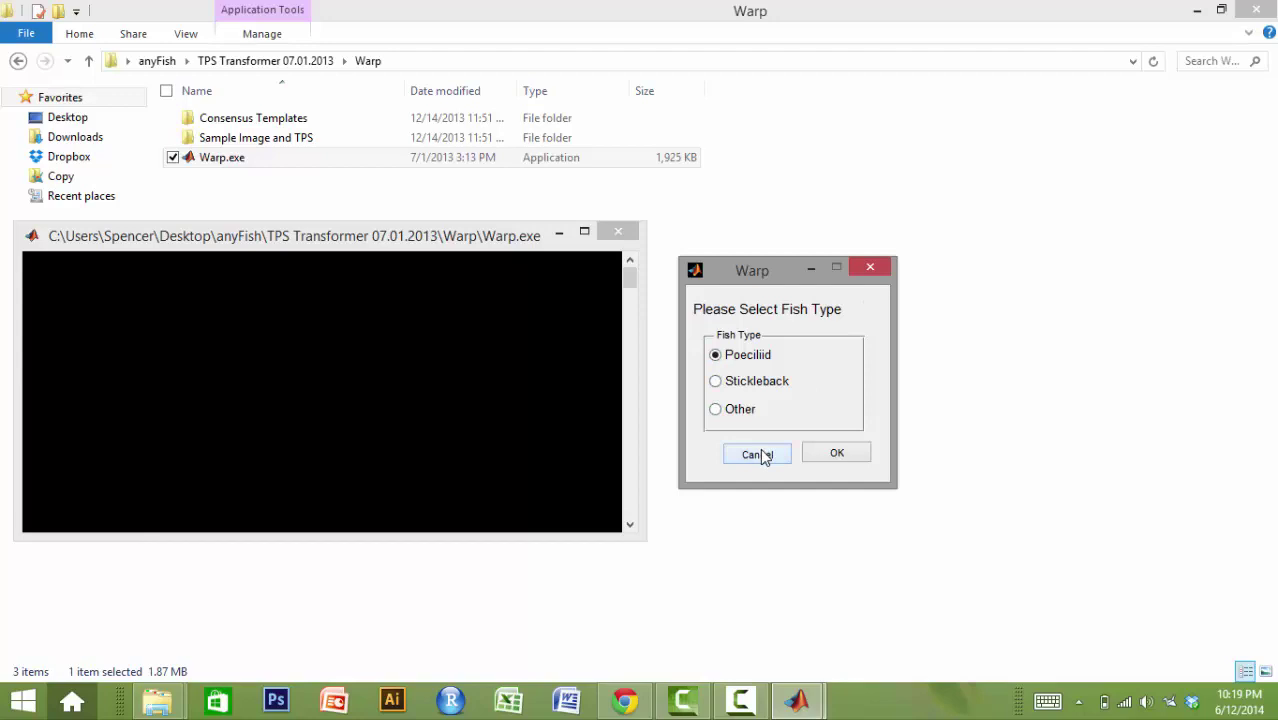
- Choose Poeciliid as the fish type in the Warp program and confirm it
left_click(738, 386)
left_click(737, 410)
left_click(734, 366)
left_click(833, 455)
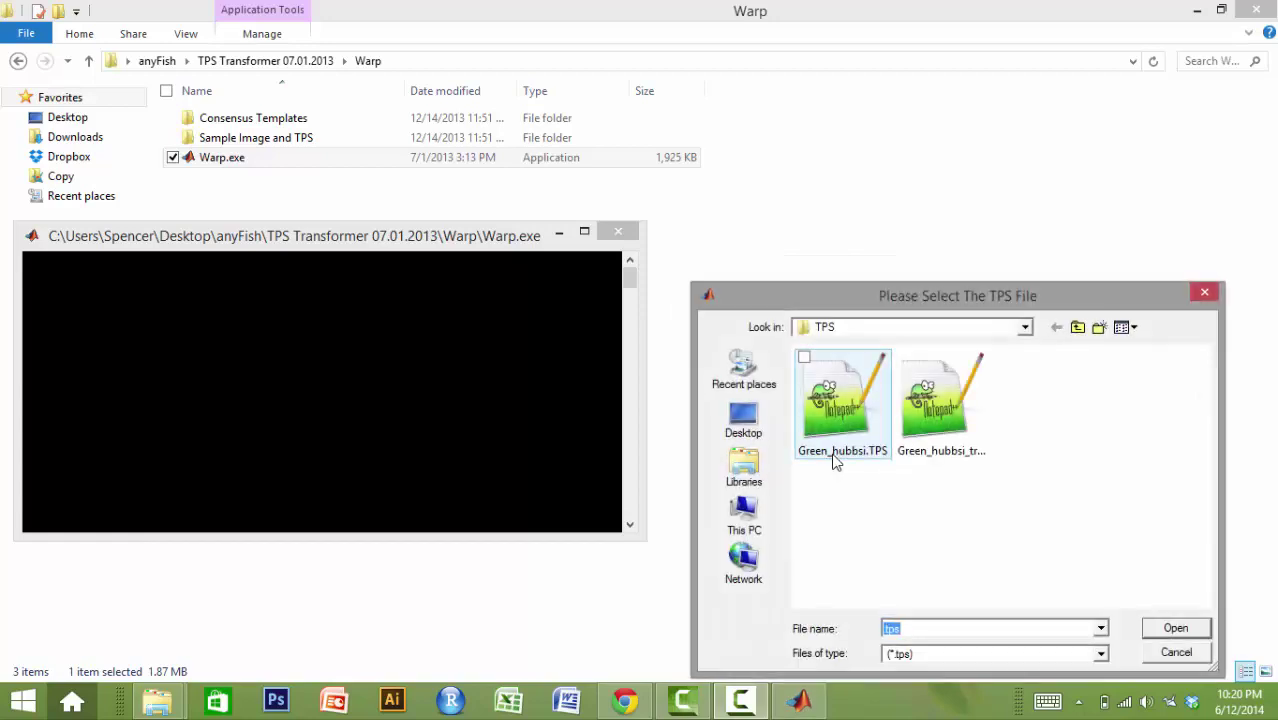
- Load the Green_hubbsi_tr... TPS file and warp the image Green_hubbsi-01.jpg with it
left_click_drag(773, 298, 718, 230)
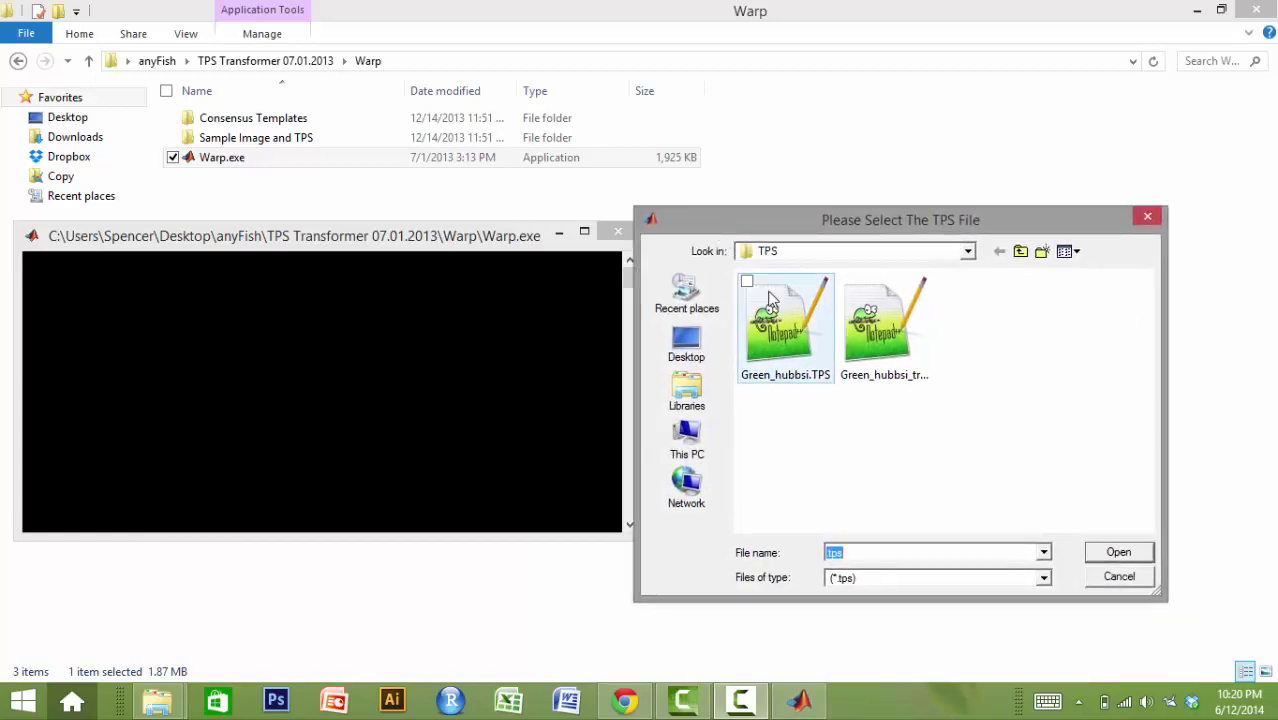
left_click(857, 322)
double_click(857, 322)
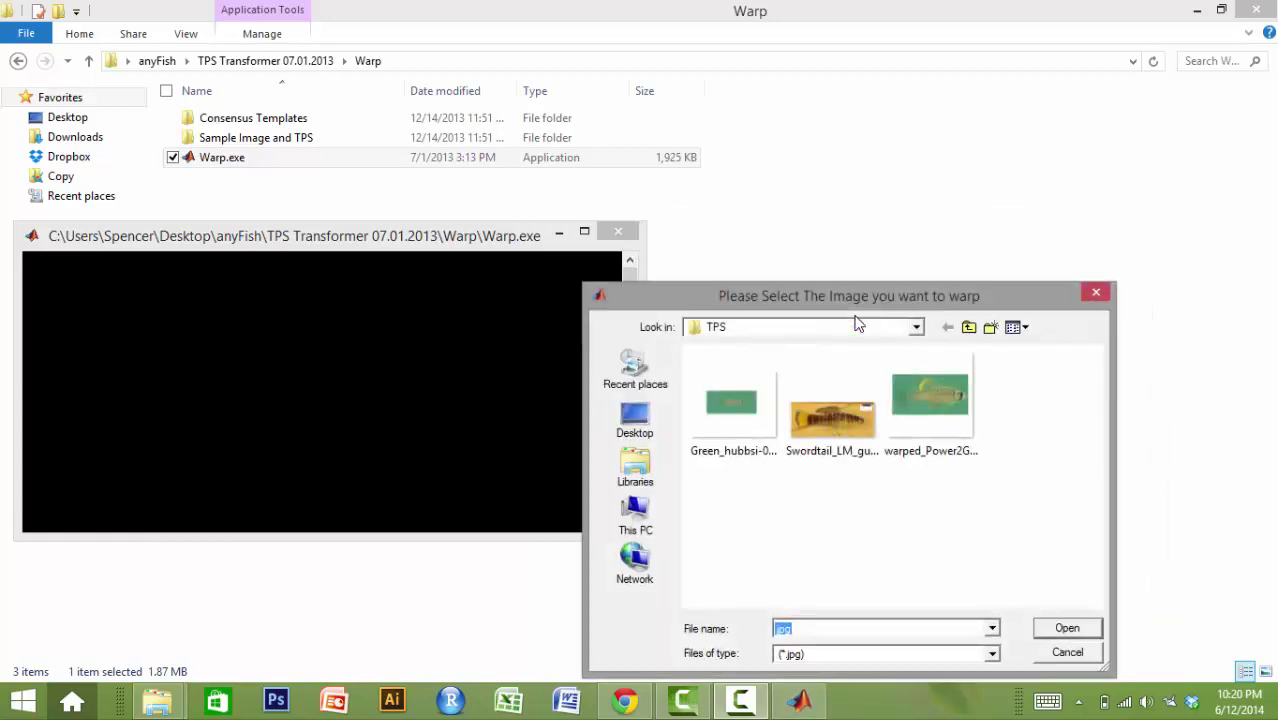
left_click(747, 402)
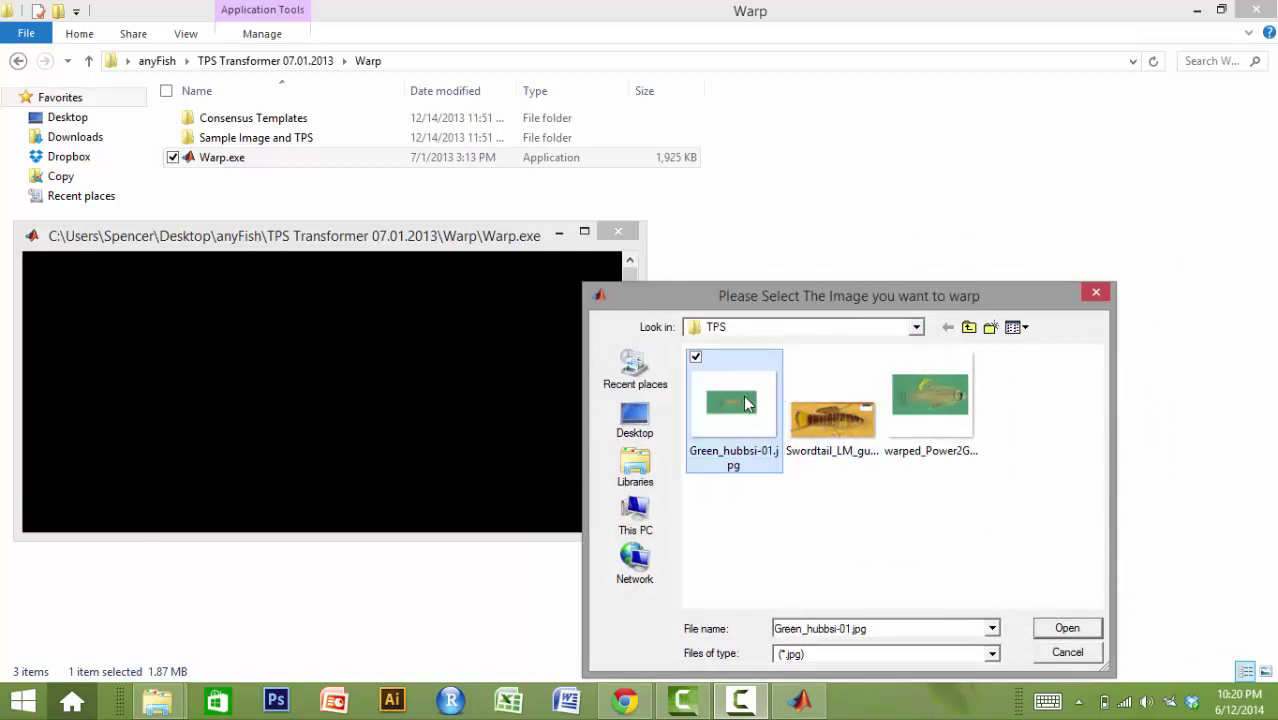
double_click(747, 402)
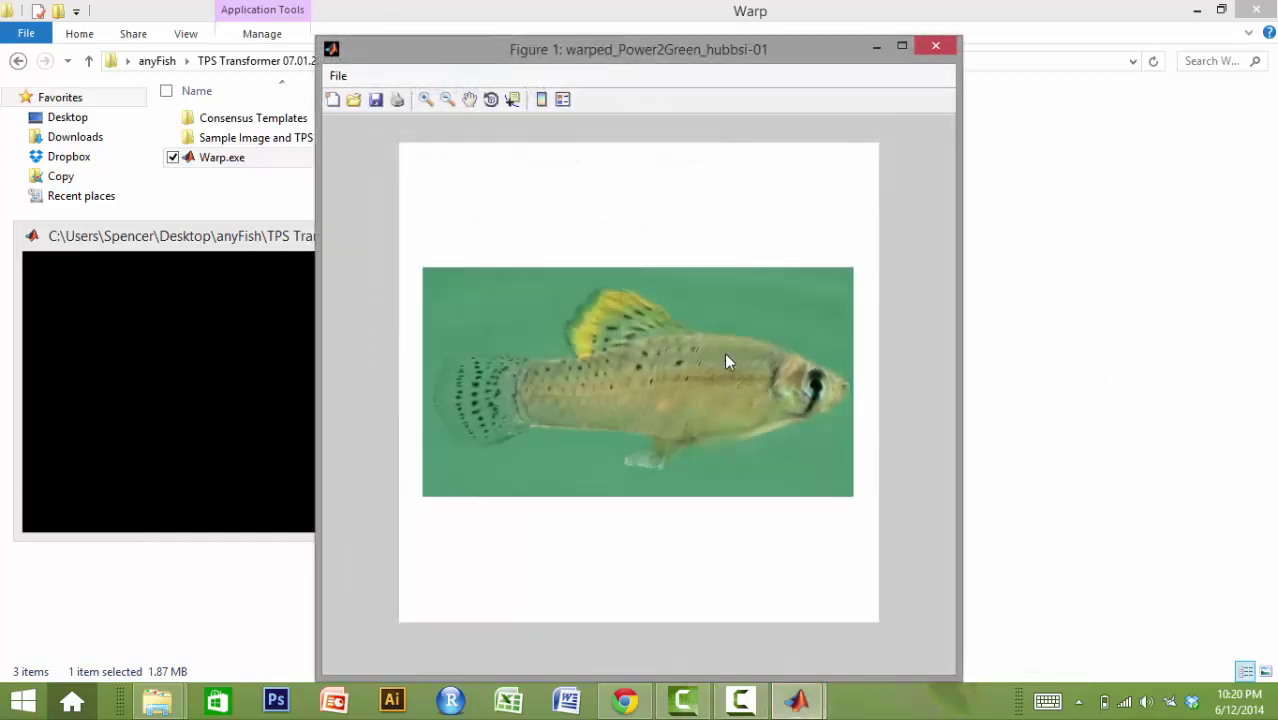
left_click_drag(700, 60, 700, 45)
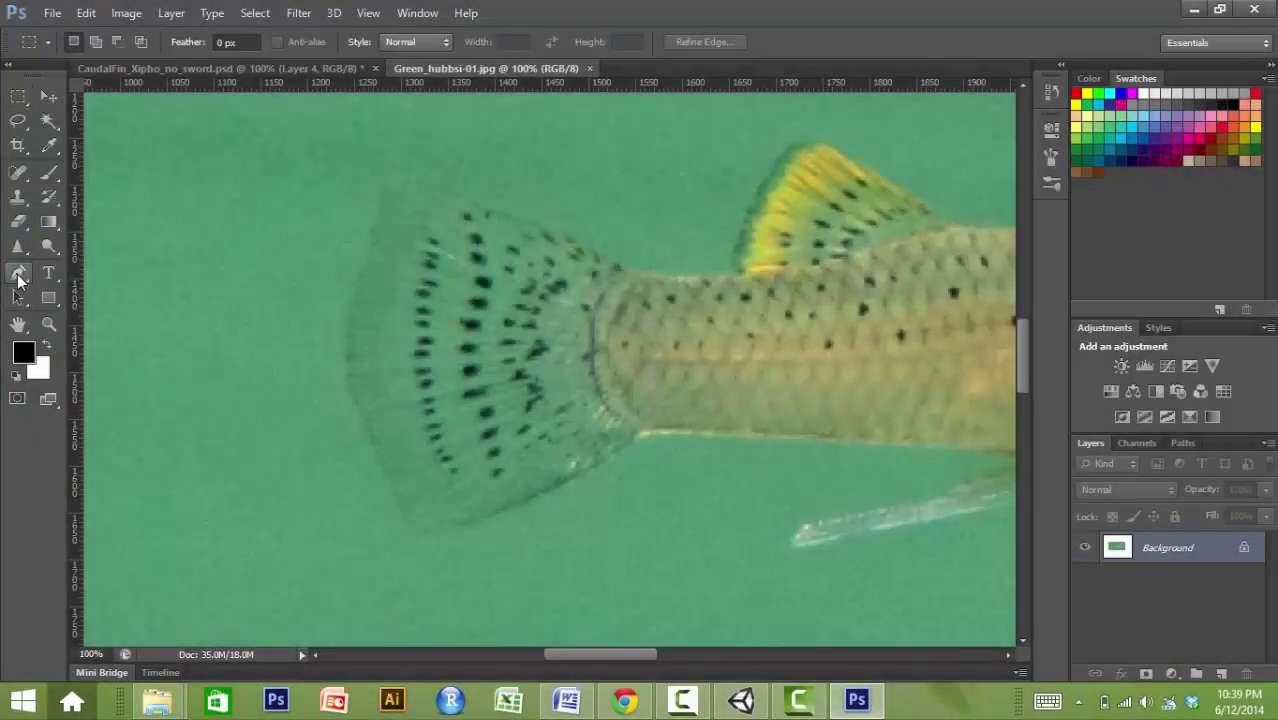
- Trace a closed Pen path around the caudal fin in Green_hubbsi-01.jpg, including the adjoining tail base
key("p")
left_click(416, 537)
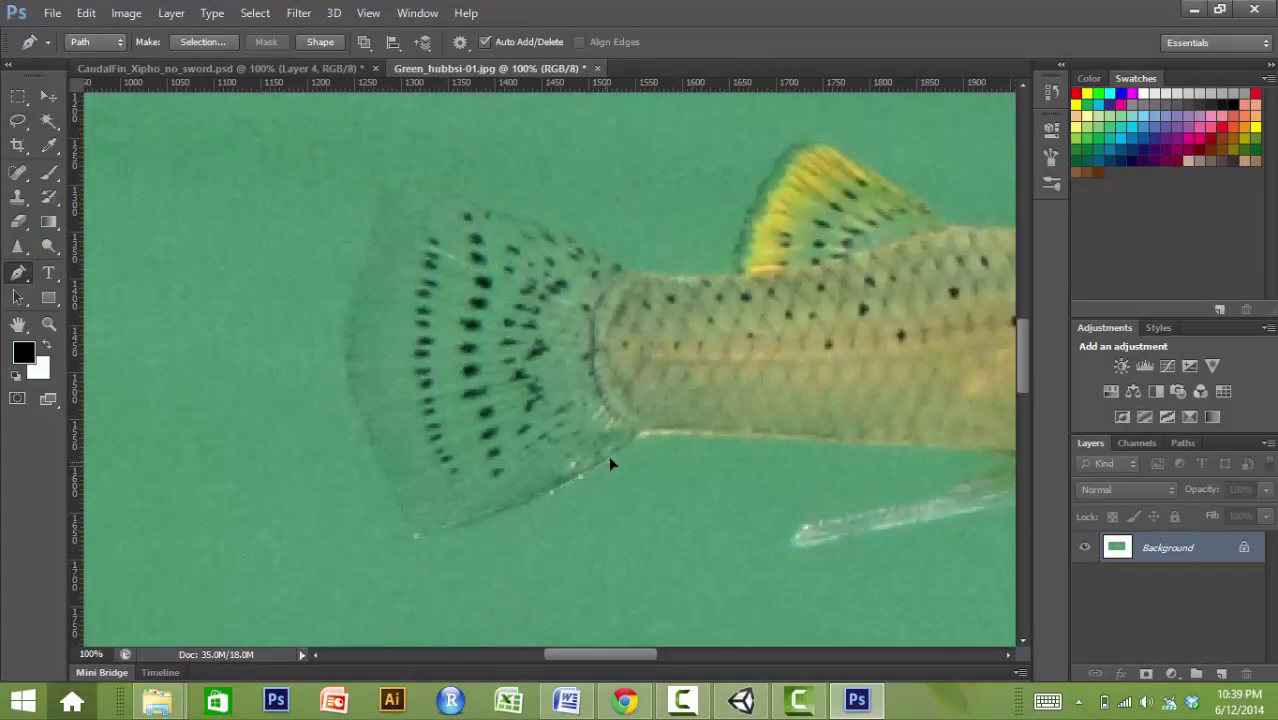
left_click(634, 442)
left_click_drag(635, 440, 676, 435)
left_click(632, 271)
left_click_drag(496, 208, 468, 203)
left_click_drag(396, 186, 374, 186)
left_click_drag(350, 298, 345, 321)
left_click_drag(352, 403, 360, 416)
left_click_drag(384, 480, 420, 541)
key("Escape")
- Convert the fin's work path into a new anti-aliased selection with a feather radius of 1 pixel
left_click(1181, 442)
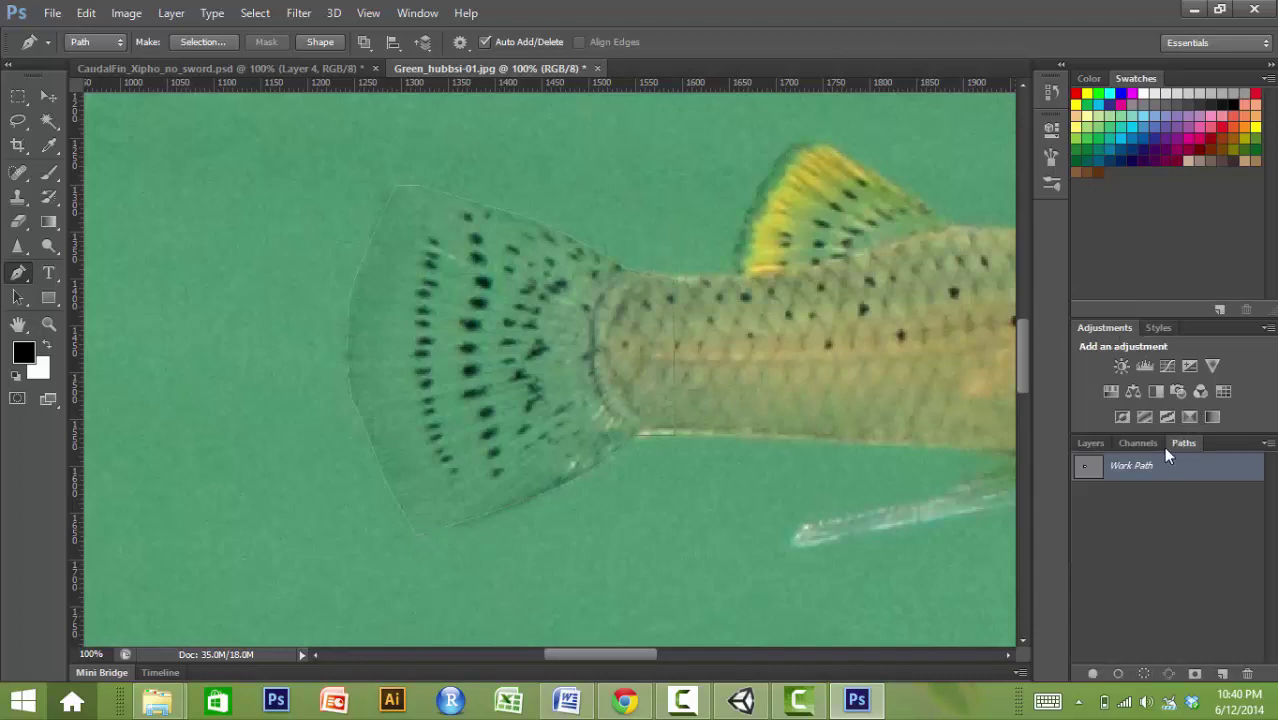
right_click(1153, 476)
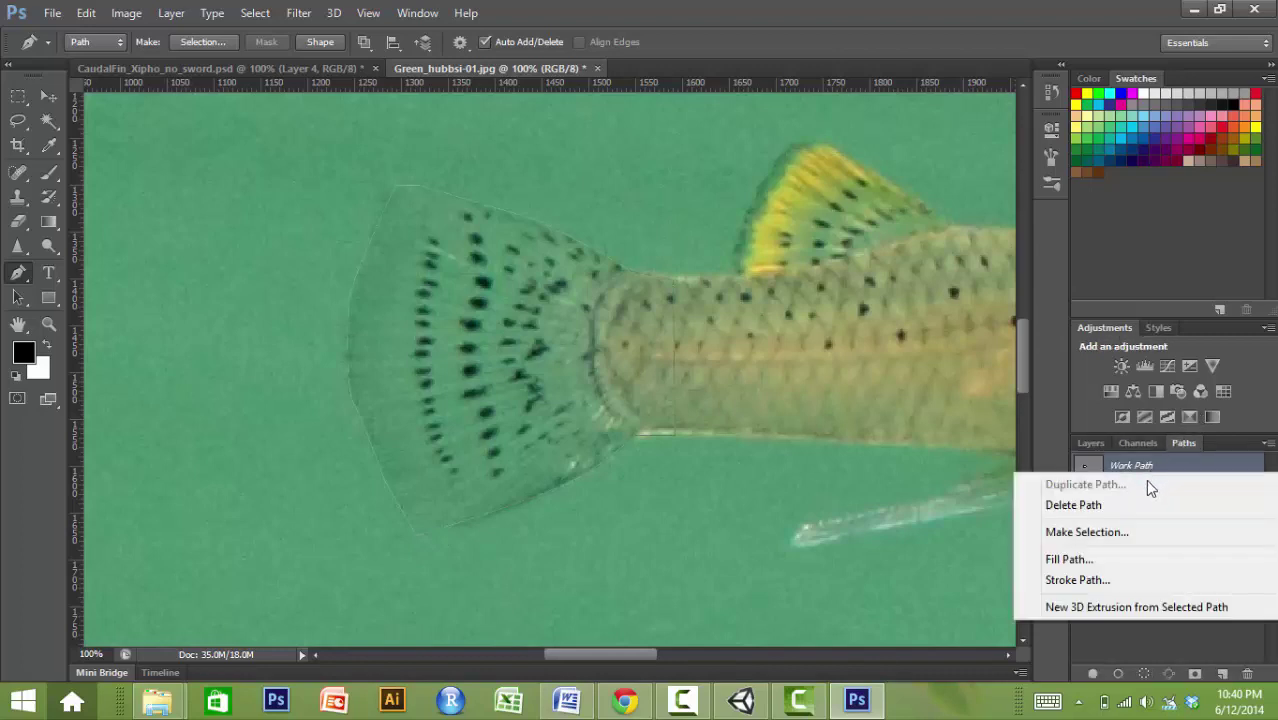
left_click(1122, 535)
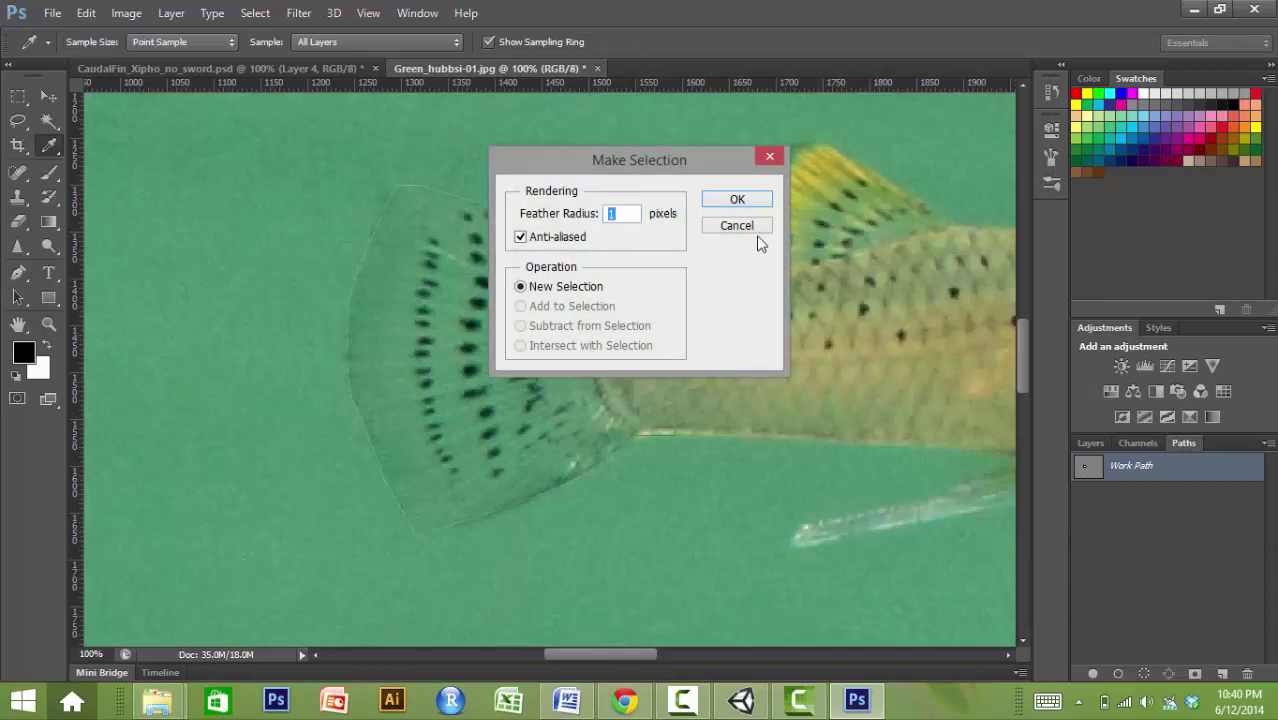
left_click(720, 199)
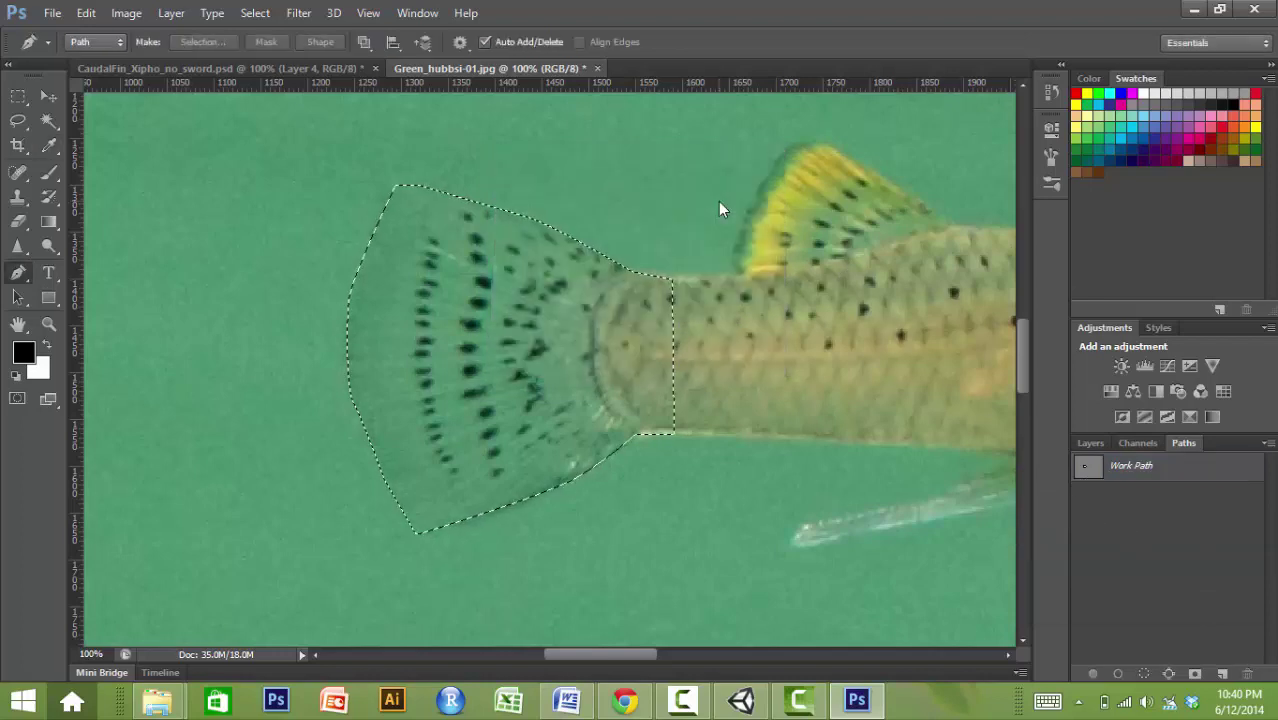
- Copy the selected caudal fin and paste it into CaudalFin_Xipho_no_sword.psd
left_click(86, 13)
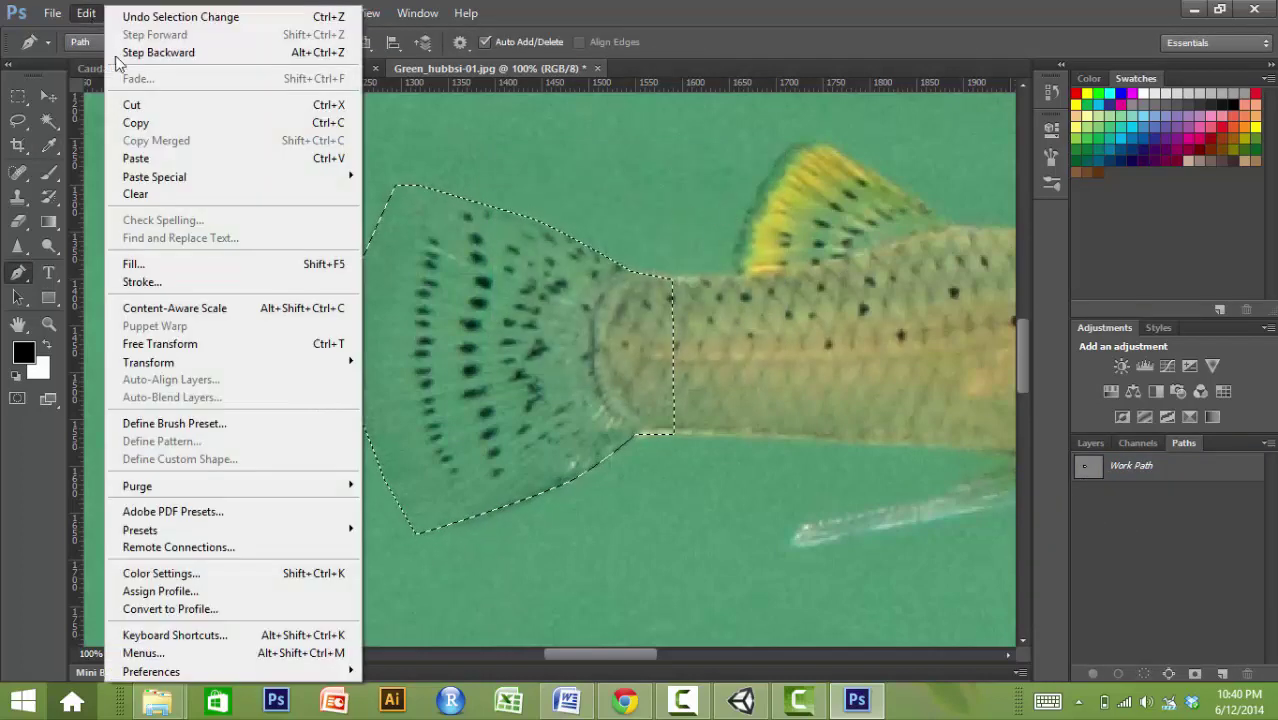
left_click(146, 124)
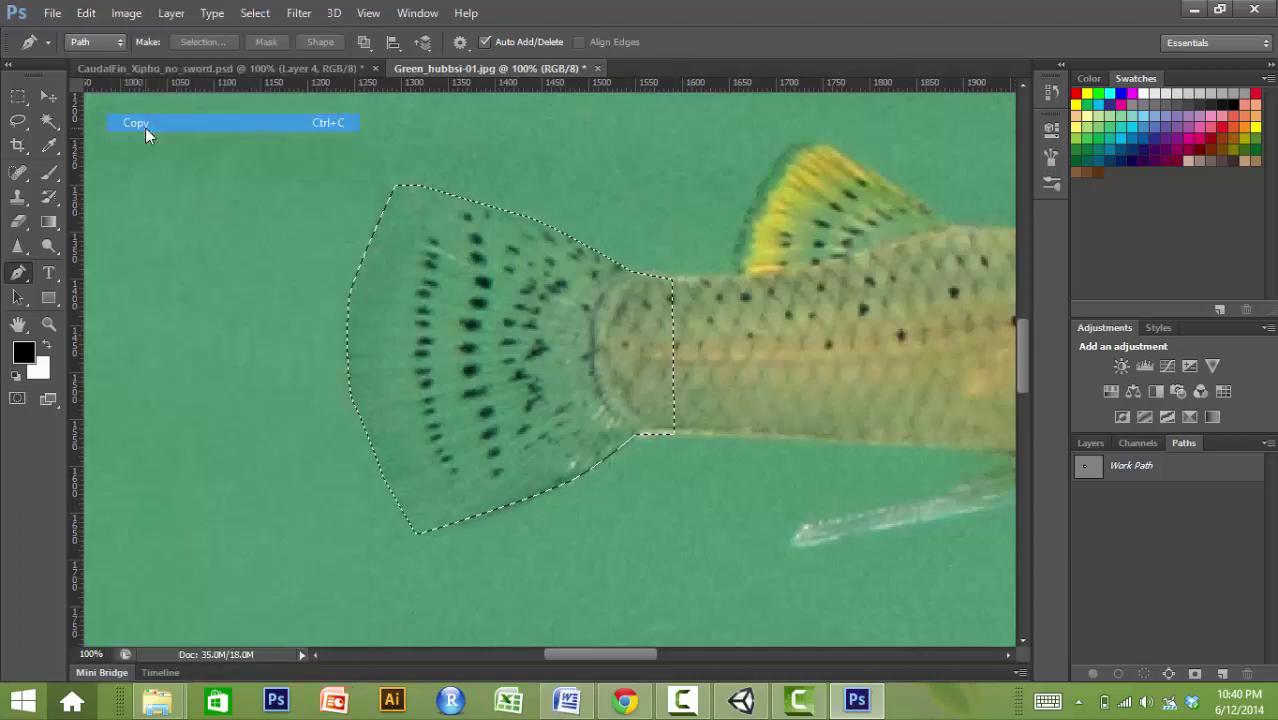
left_click(191, 67)
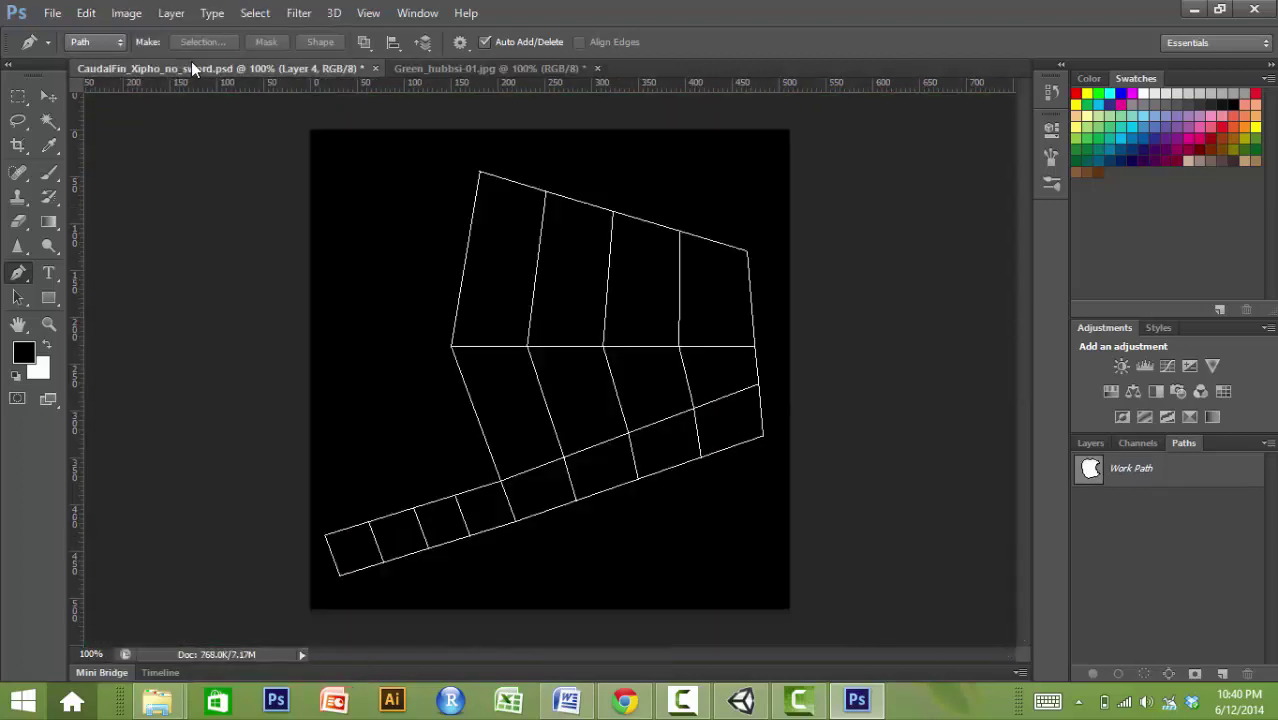
left_click(95, 20)
left_click(160, 158)
- Move the pasted fin onto the template grid and warp it to fit the grid's outline
key("v")
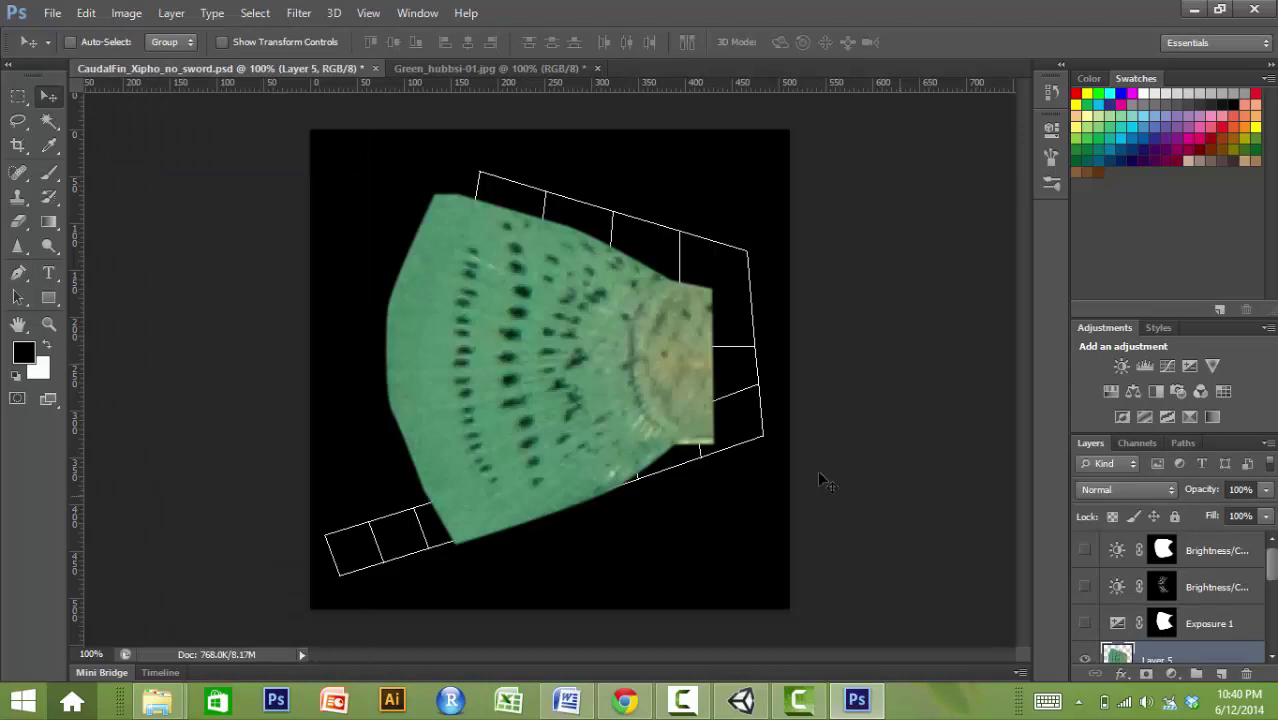
left_click_drag(595, 377, 664, 354)
left_click(88, 13)
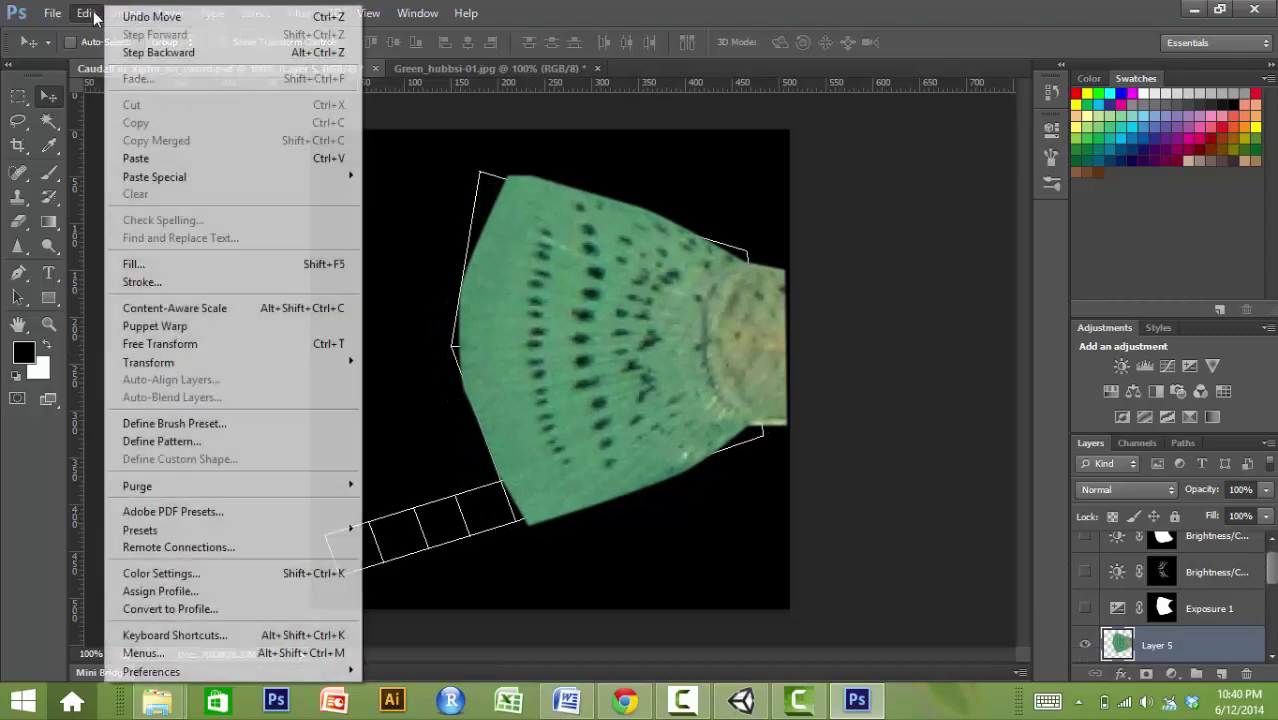
left_click(225, 343)
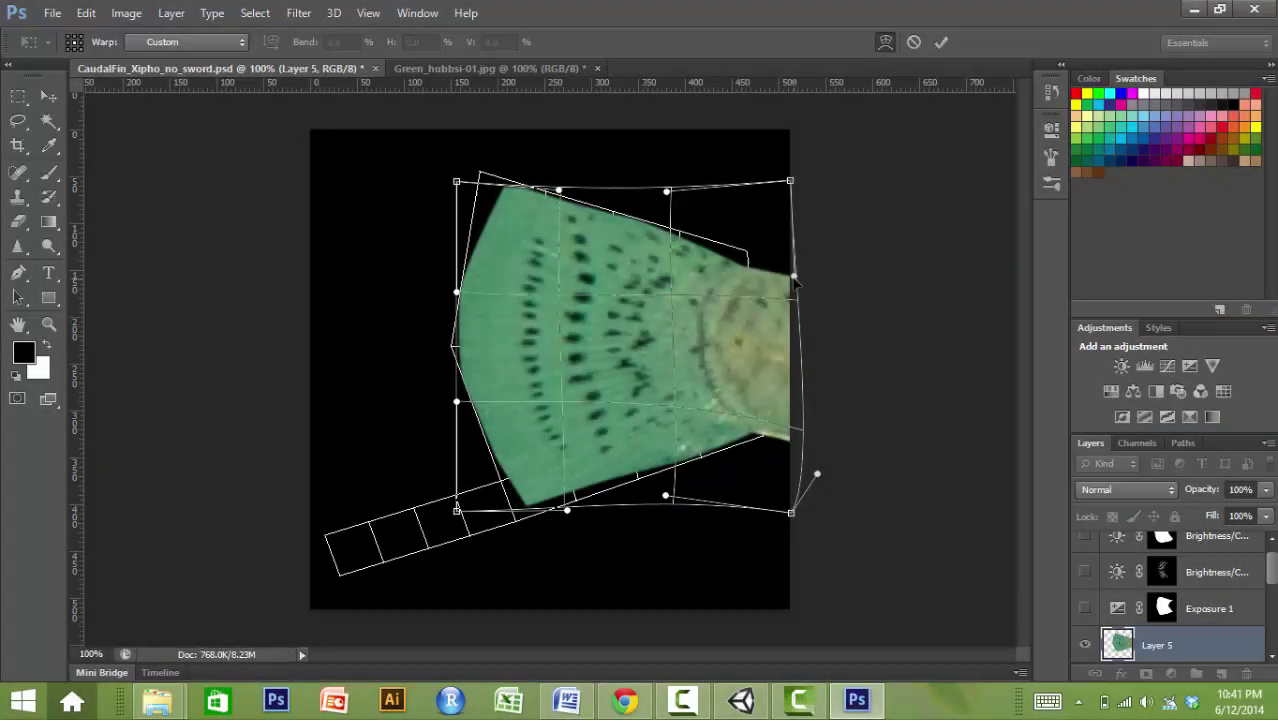
left_click_drag(795, 282, 801, 227)
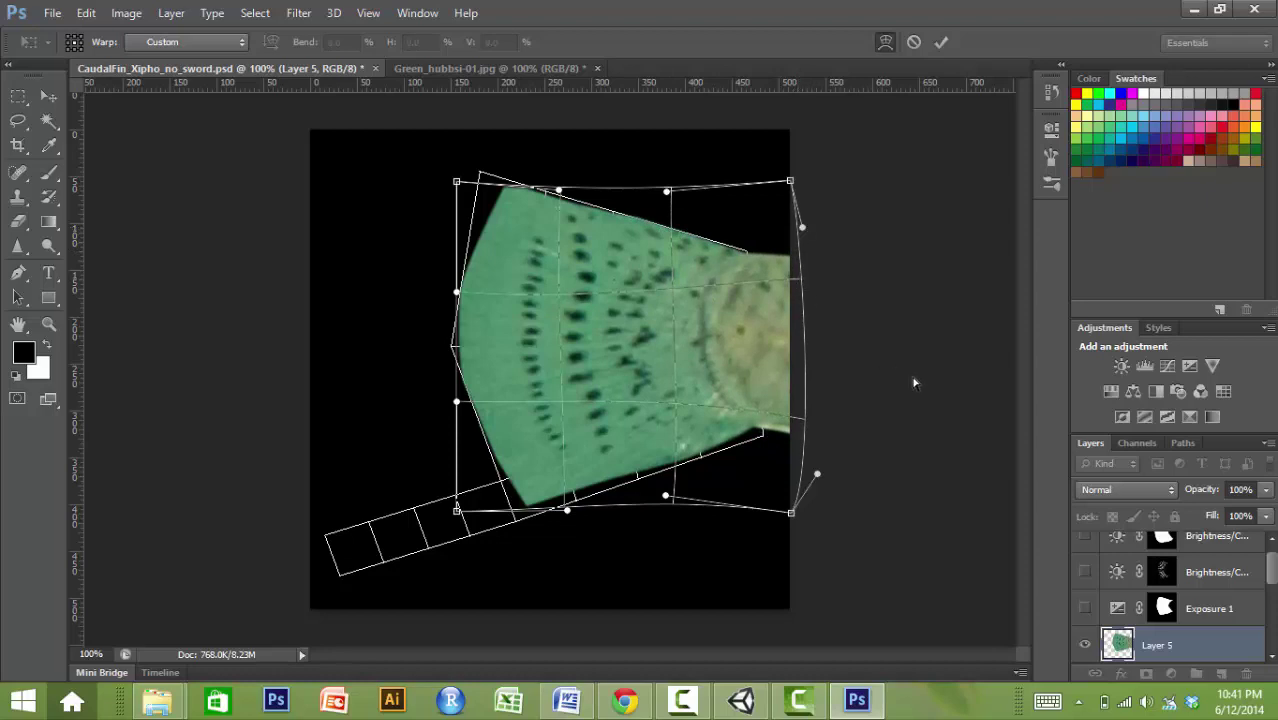
key("Return")
- Hide the template grid on Layer 0 and start exporting the fin image with Save for Web
scroll(1150, 600, "down", 3)
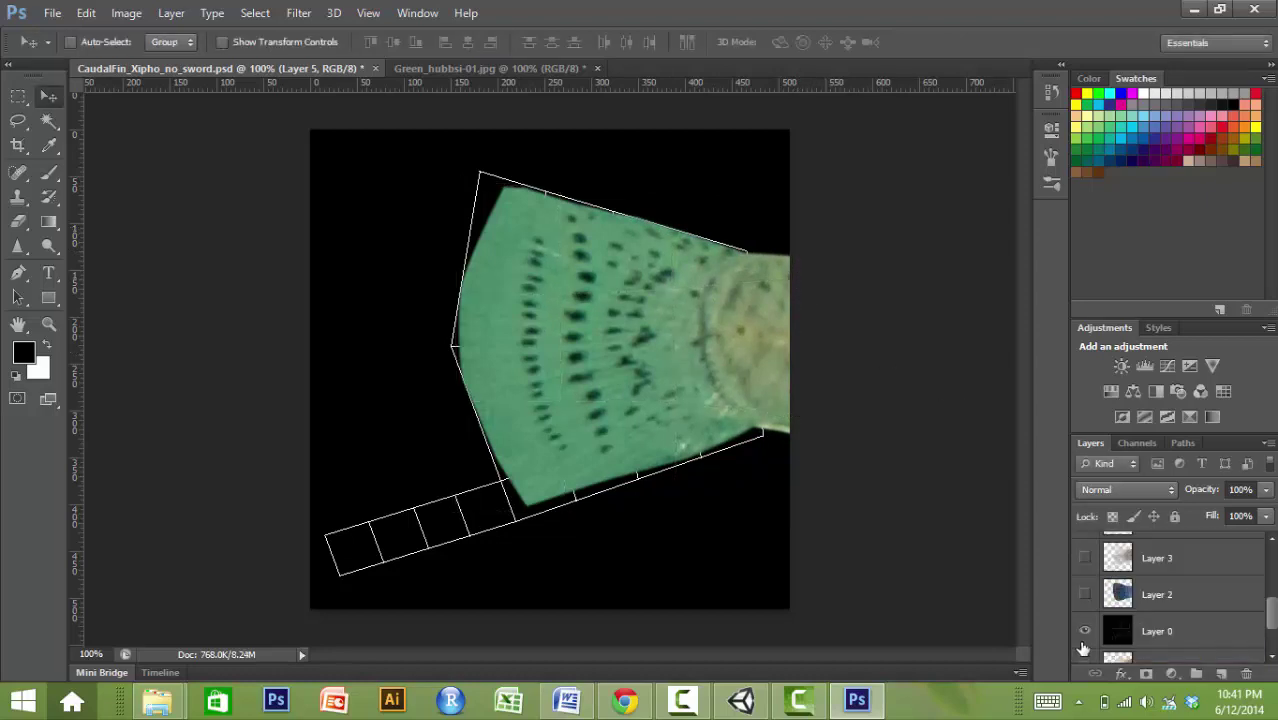
left_click(1084, 631)
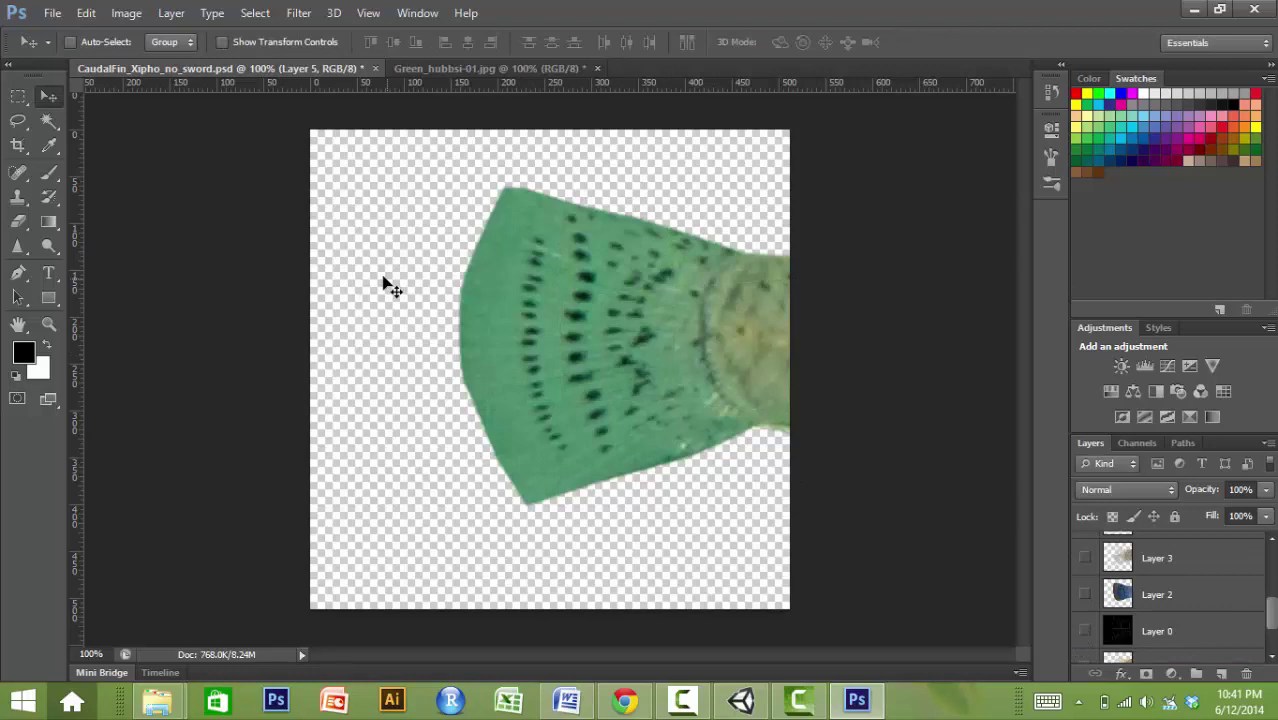
left_click(55, 15)
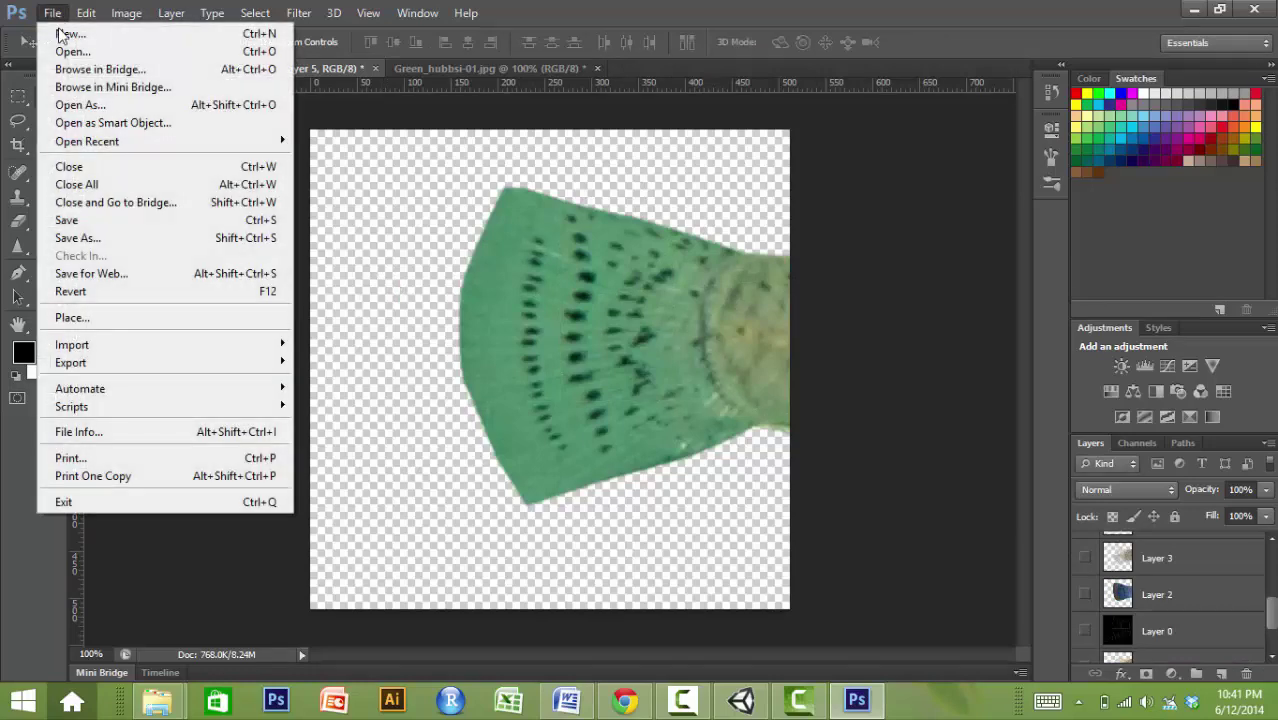
left_click(125, 274)
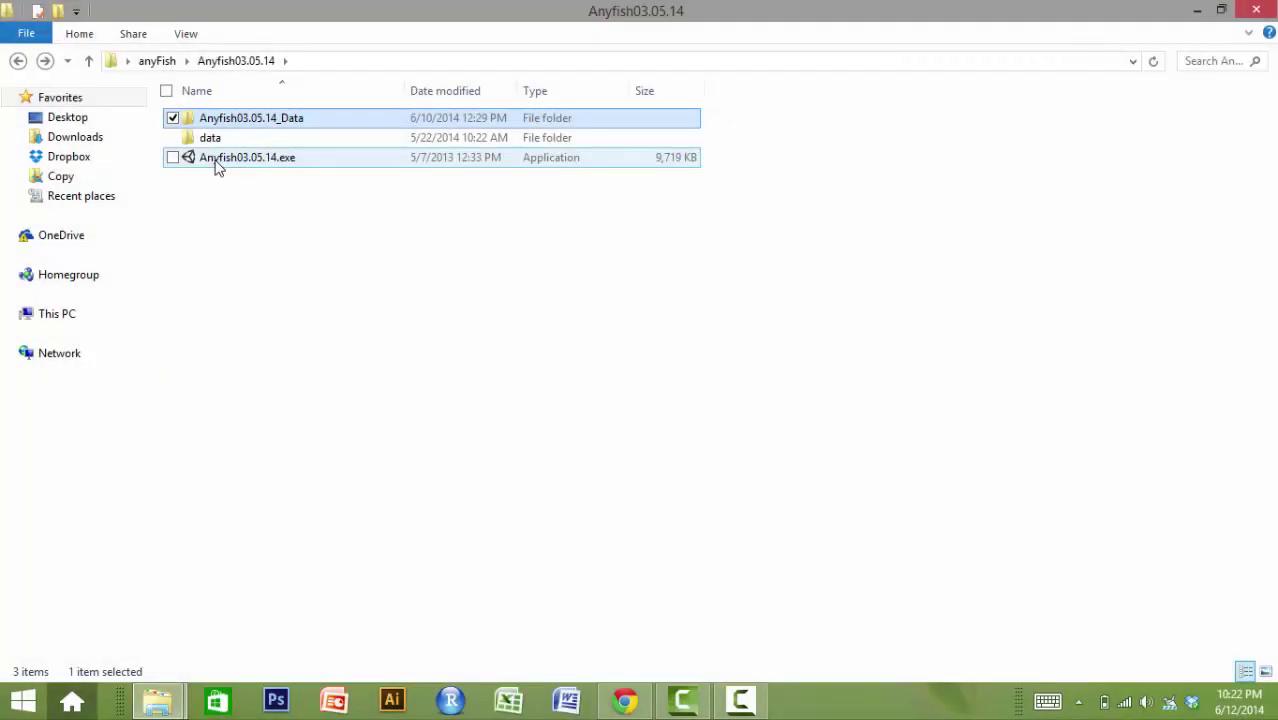
- Launch Anyfish03.05.14.exe at 1280 x 600 with Fantastic graphics quality and choose the Ghubbsi project to load
left_click(218, 160)
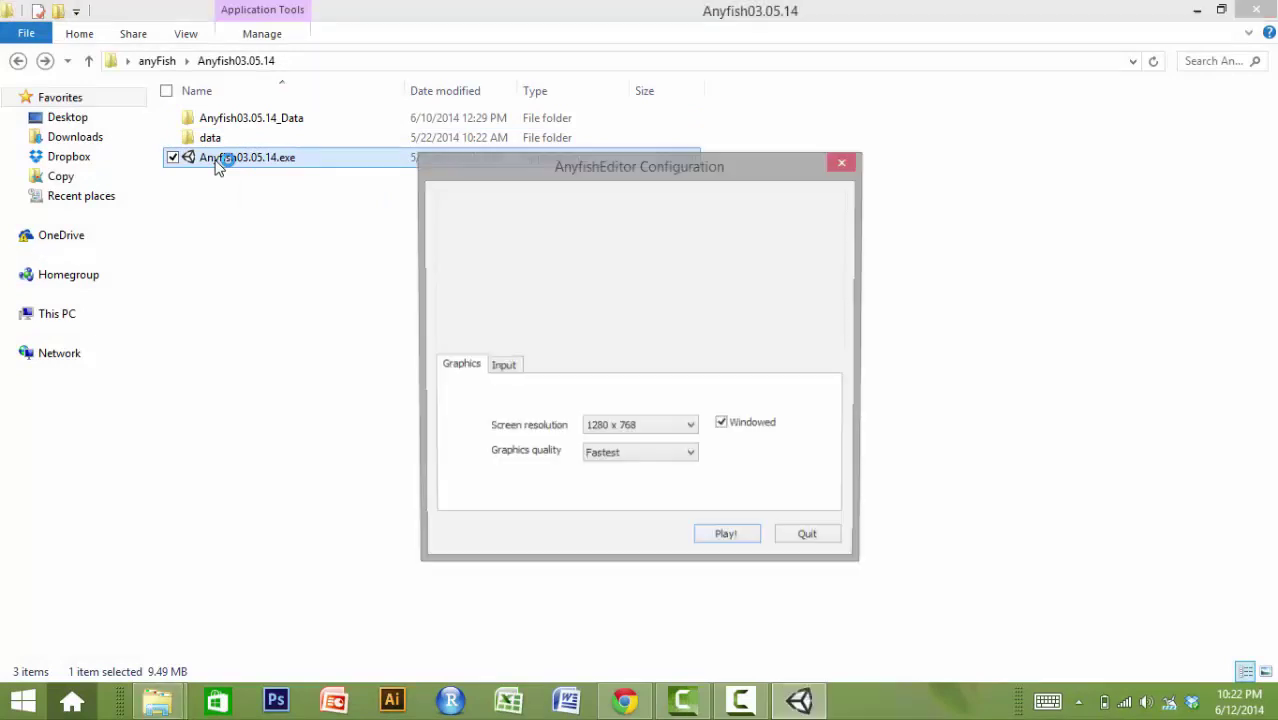
left_click(635, 428)
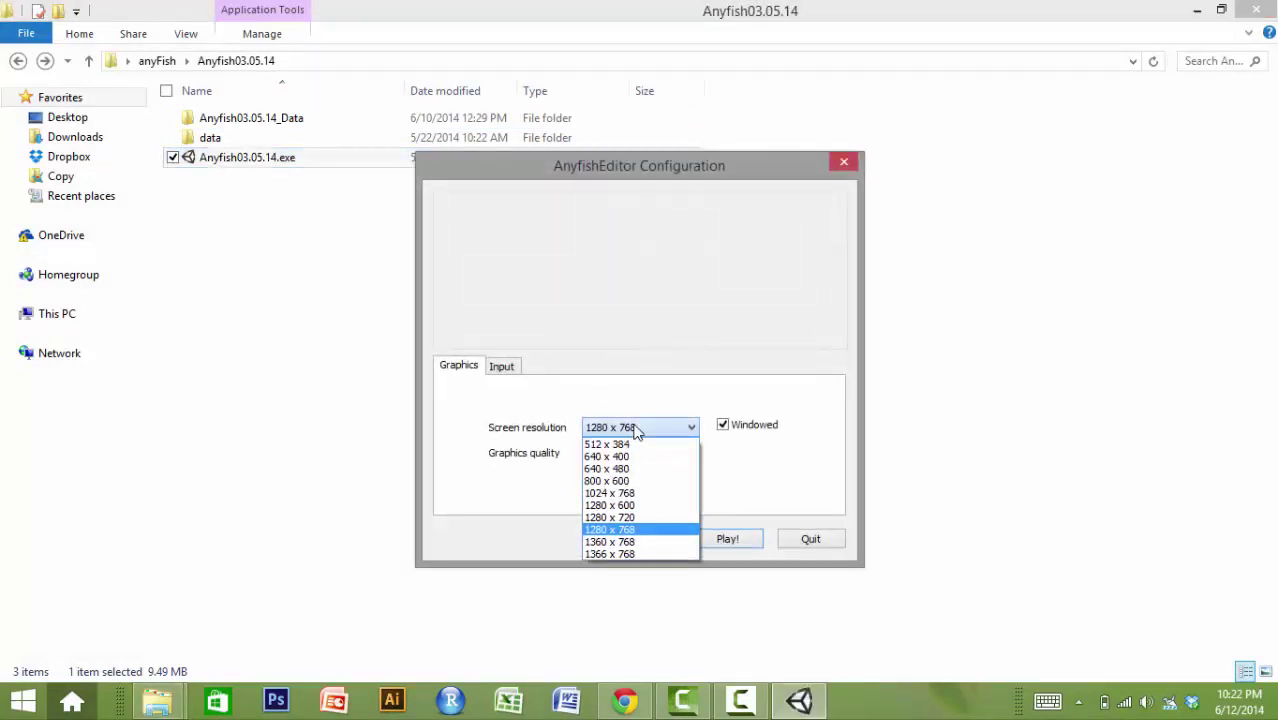
left_click(621, 498)
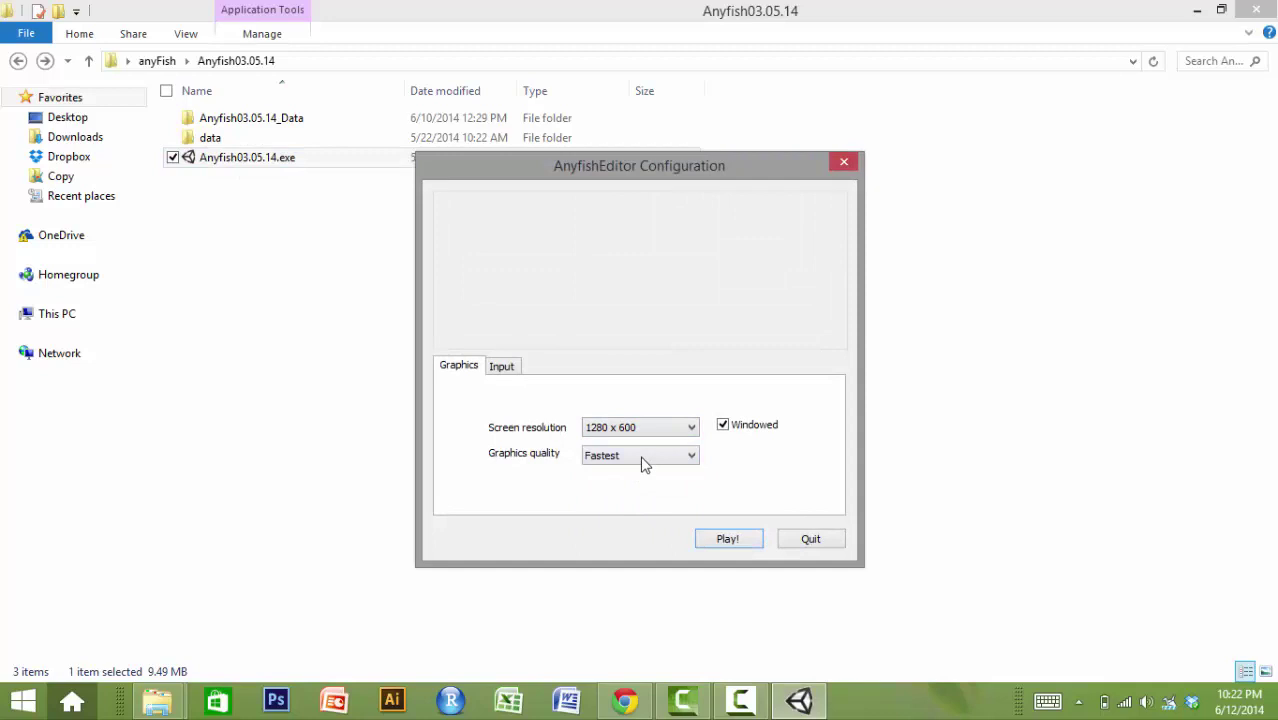
left_click(644, 457)
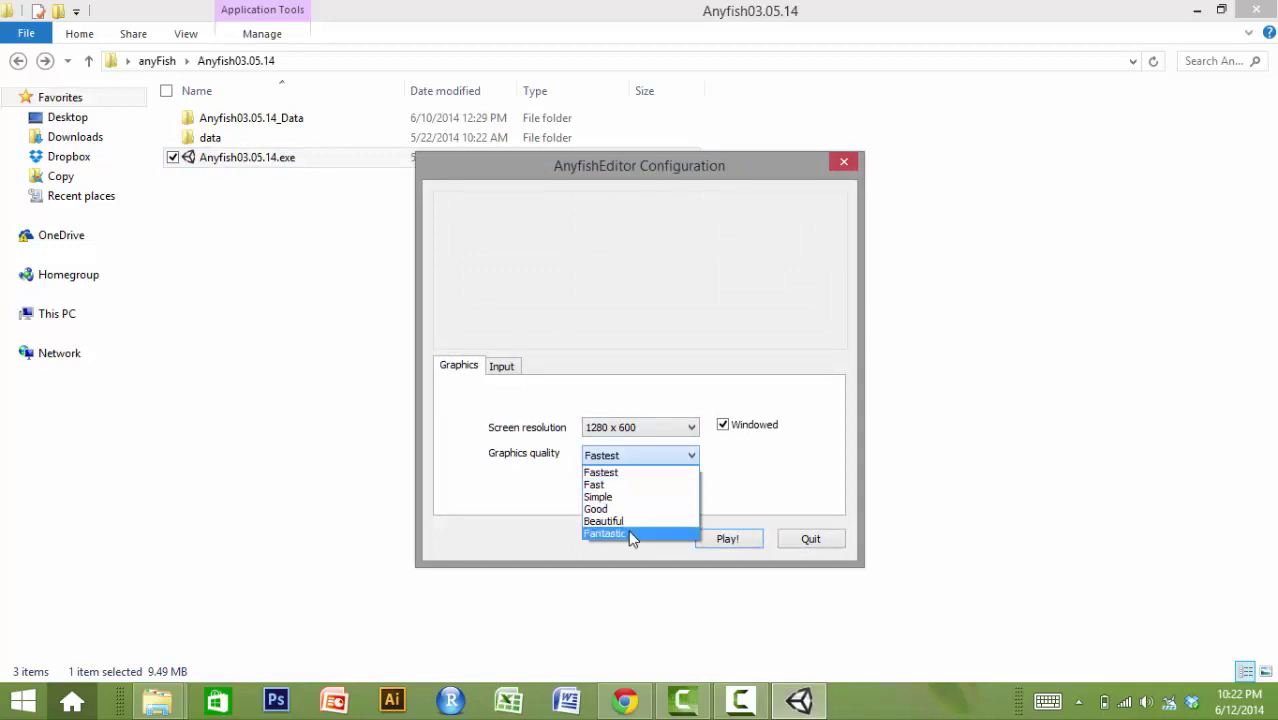
left_click(628, 532)
left_click(724, 539)
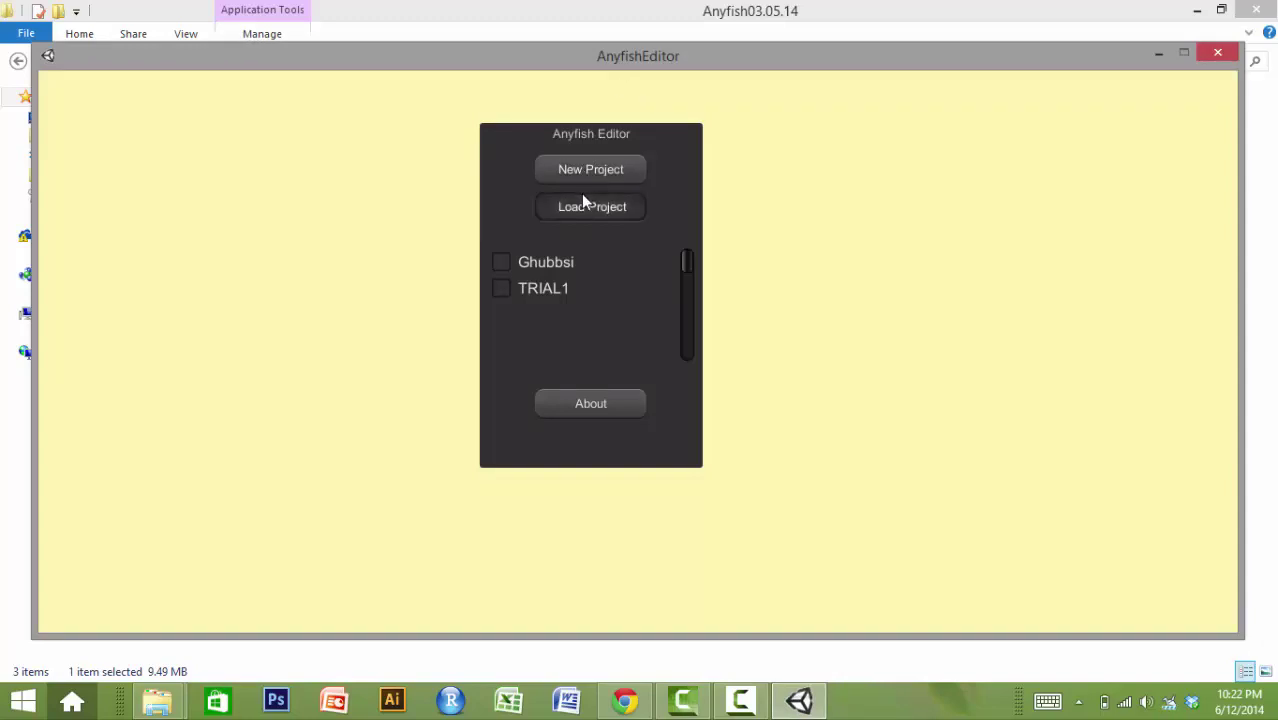
left_click(501, 262)
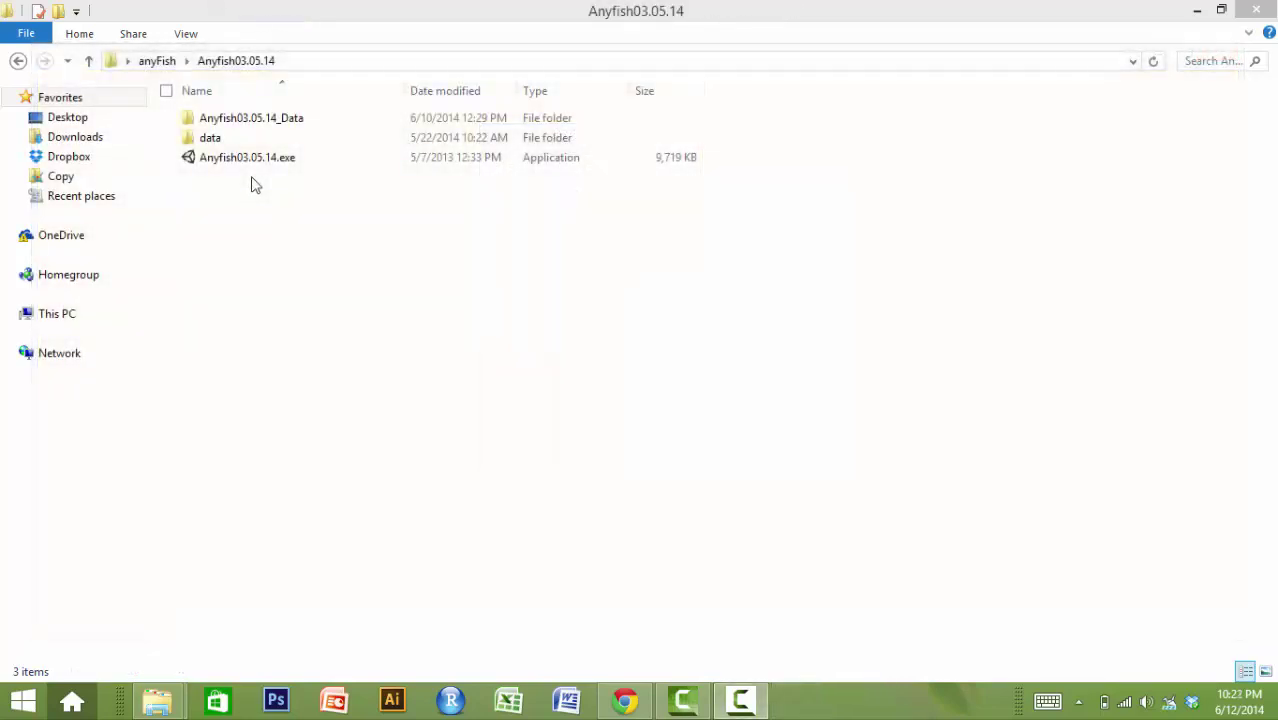
- Open the projects folder inside Anyfish03.05.14_Data in File Explorer
double_click(268, 124)
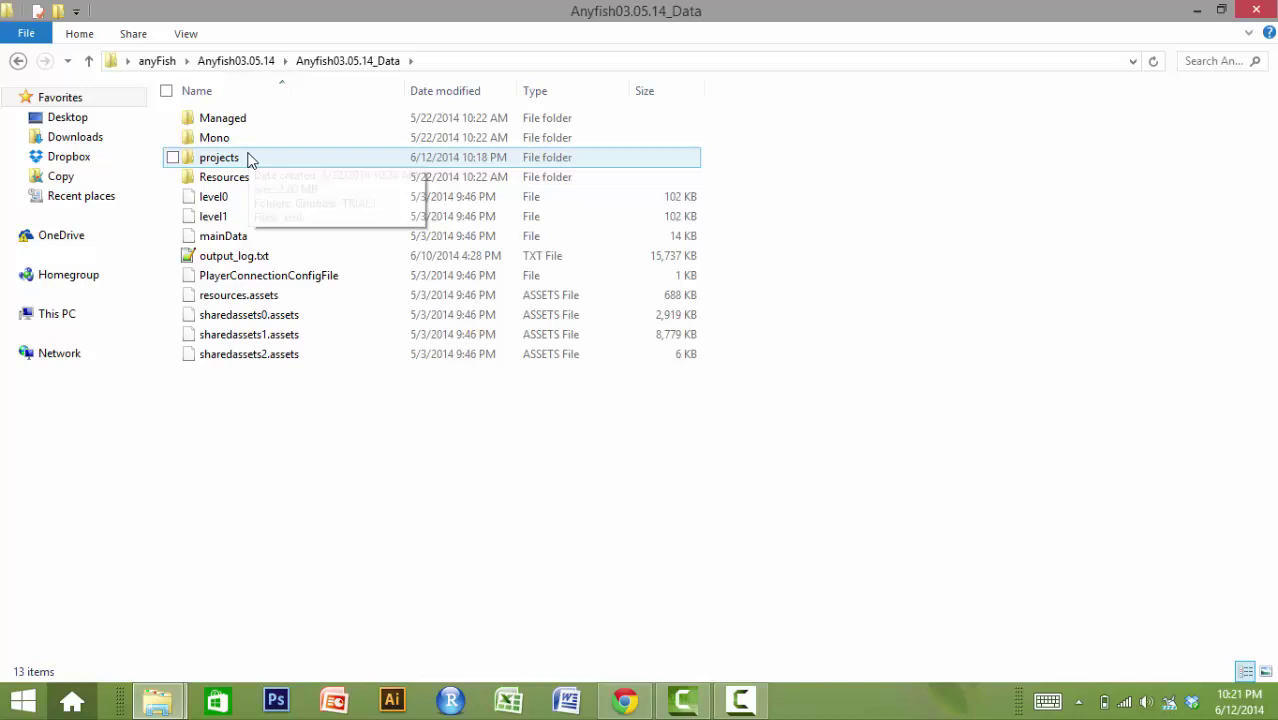
double_click(249, 159)
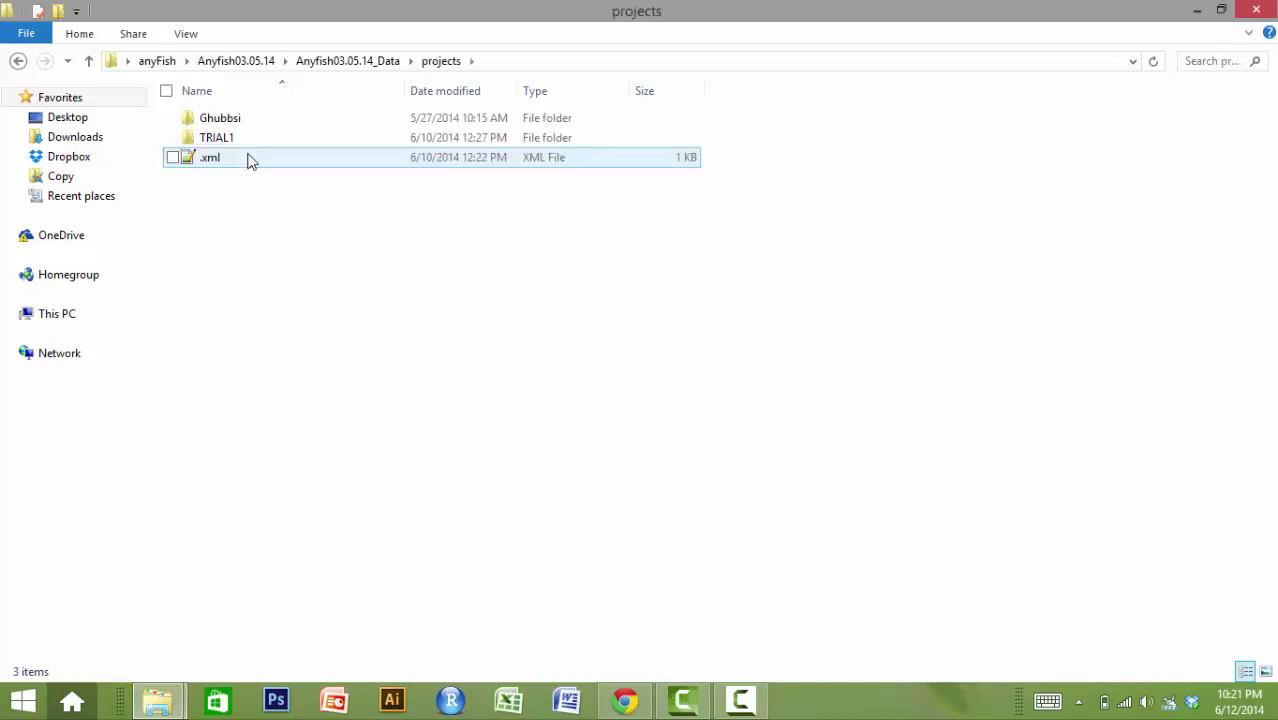
- Examine the subfolders of the Ghubbsi project folder and return to the Anyfish03.05.14 folder
left_click(240, 122)
double_click(240, 122)
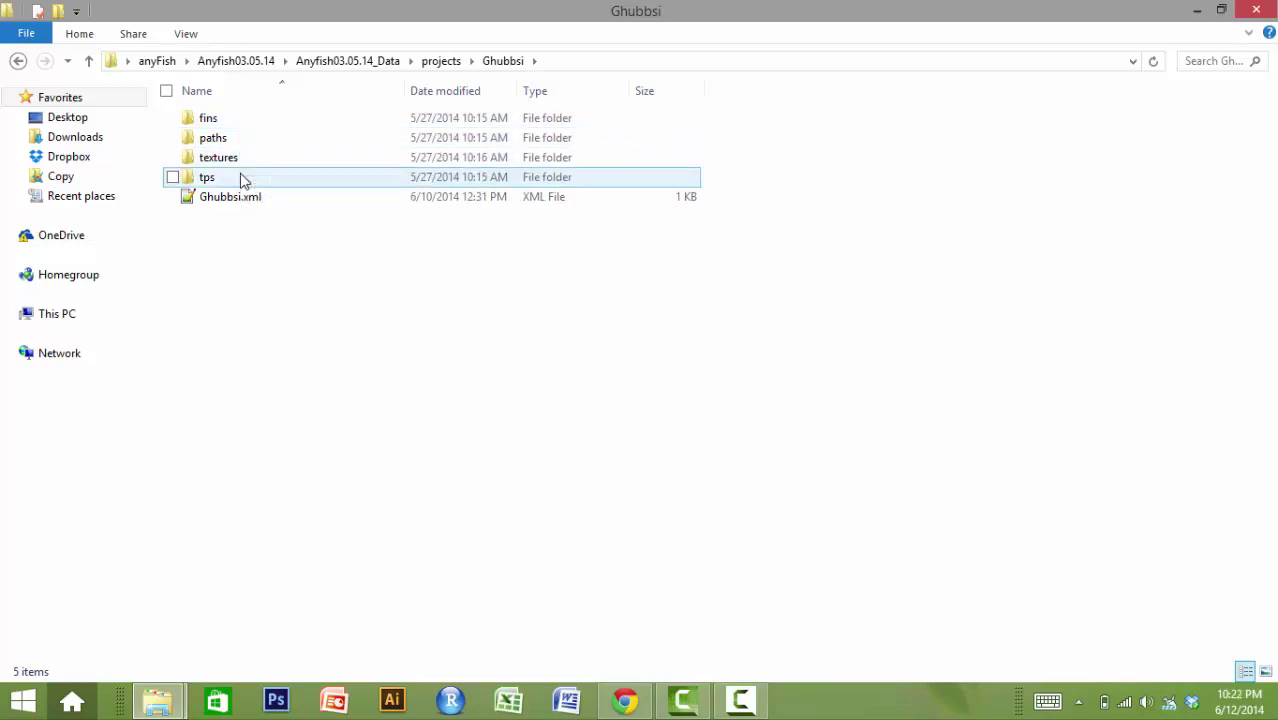
left_click(18, 61)
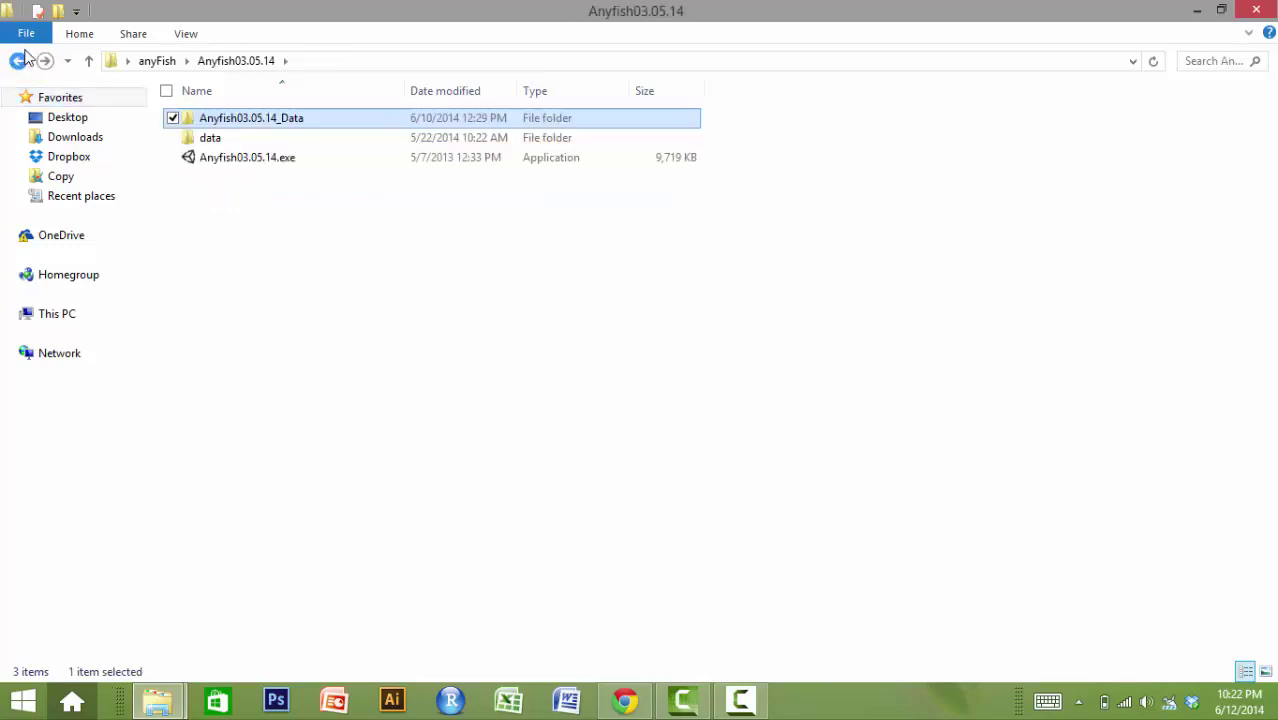
- Launch Anyfish03.05.14.exe and load the Ghubbsi project
double_click(212, 157)
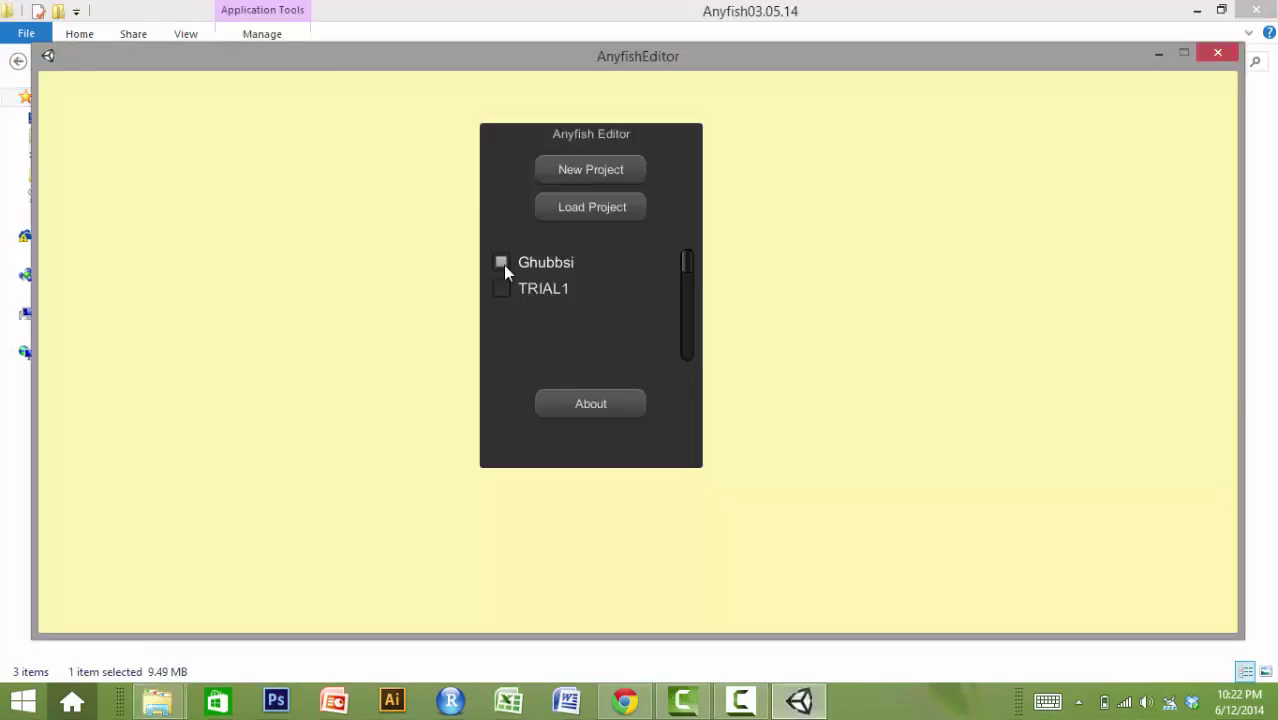
left_click(503, 264)
left_click(594, 204)
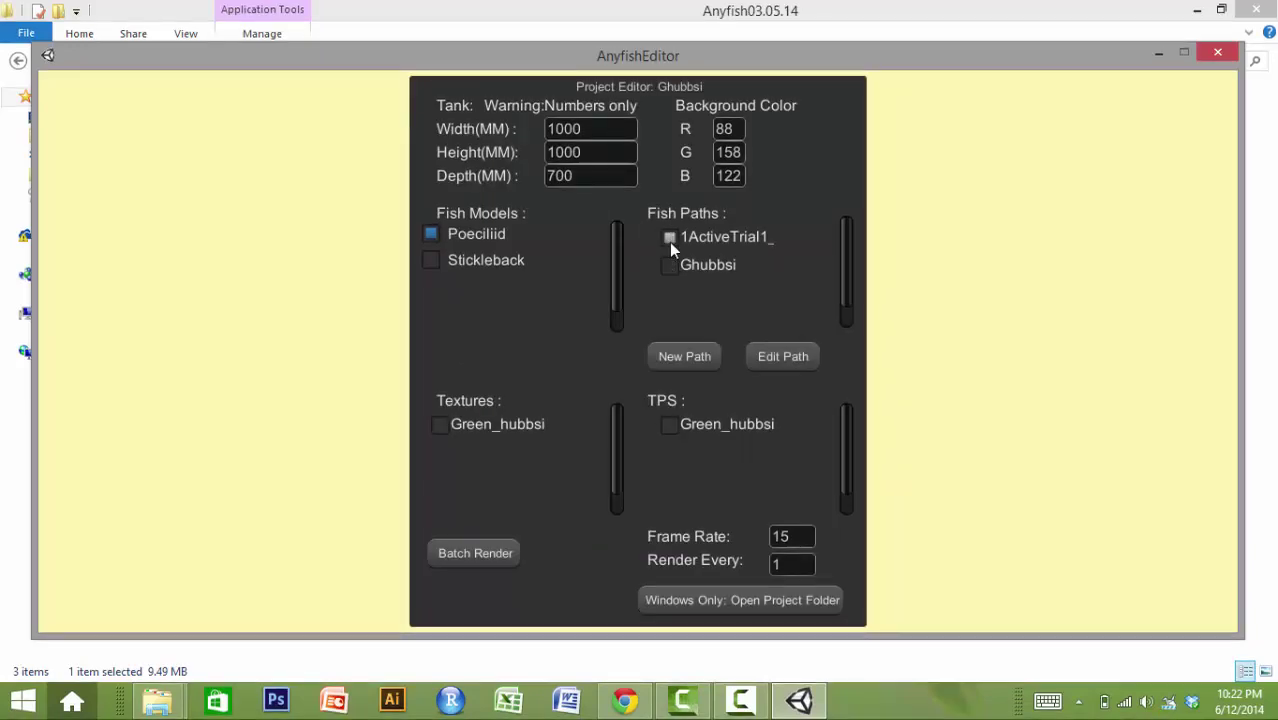
- Open the 1ActiveTrial1_ fish path for editing with the Green_hubbsi texture and the Green_hubbsi TPS selected
left_click(669, 242)
left_click(670, 425)
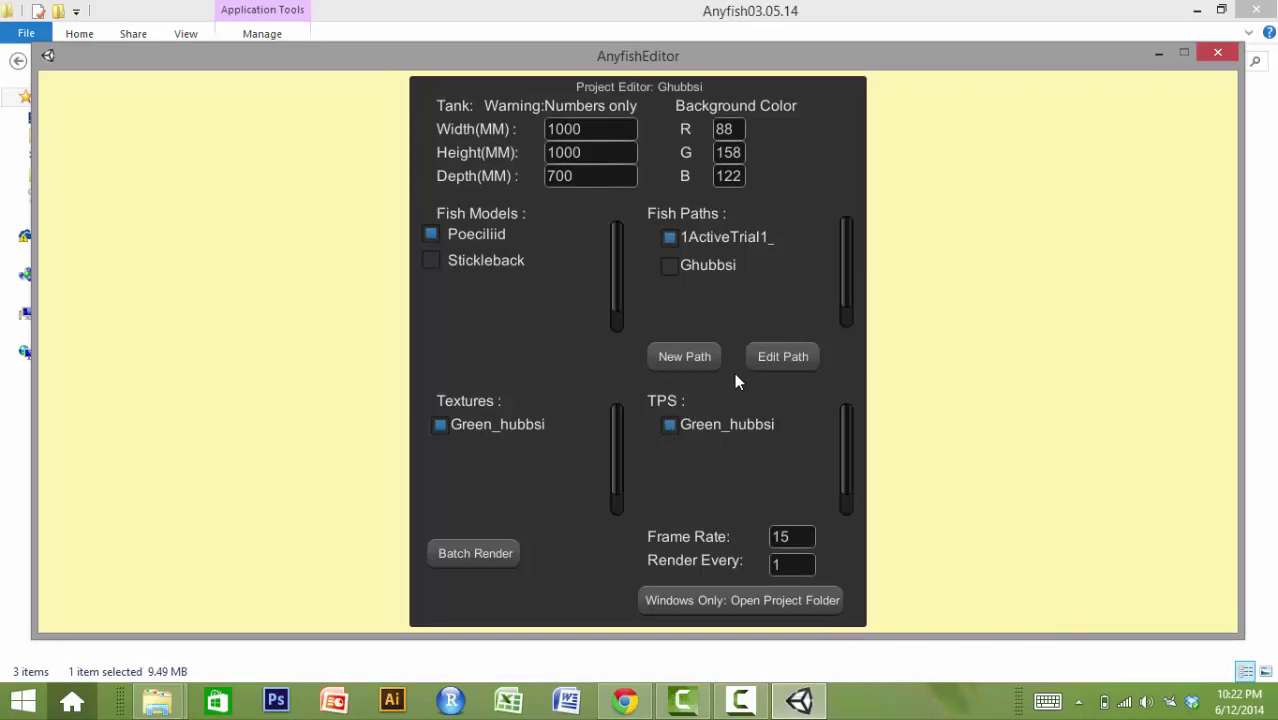
left_click(761, 355)
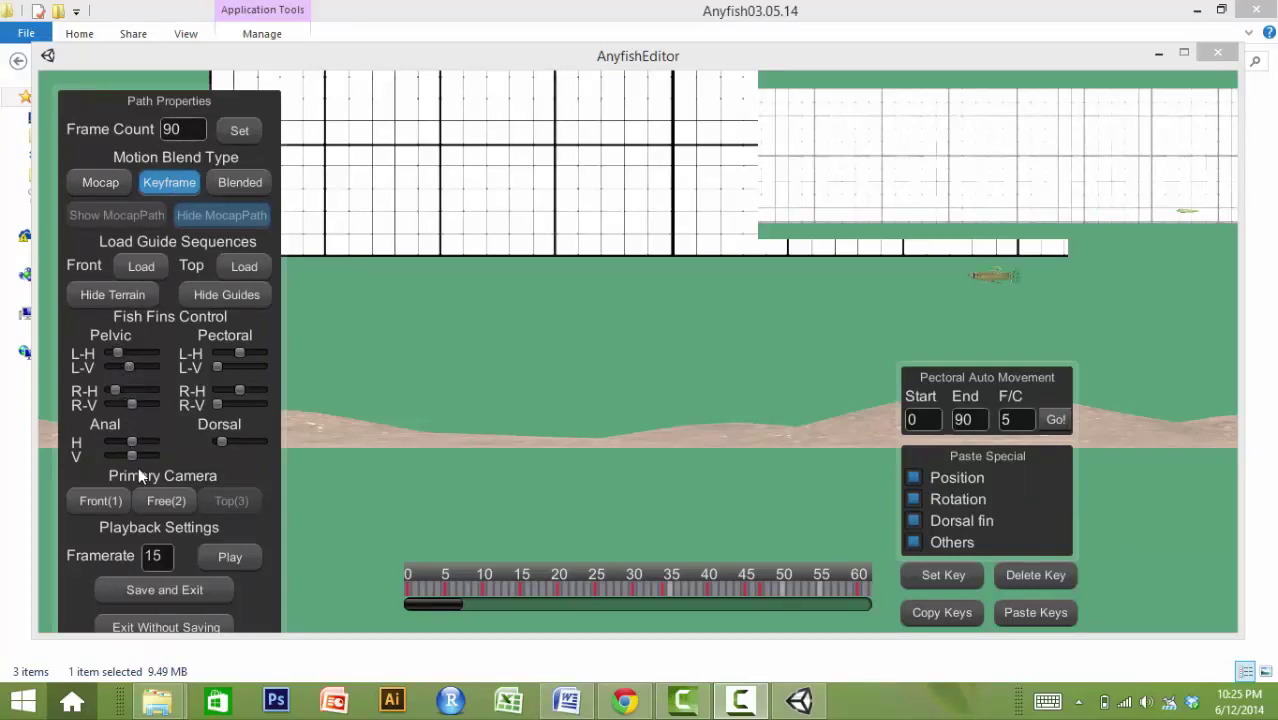
- Switch the primary camera to Free and fly it through the tank for a close side view of the fish
left_click(157, 496)
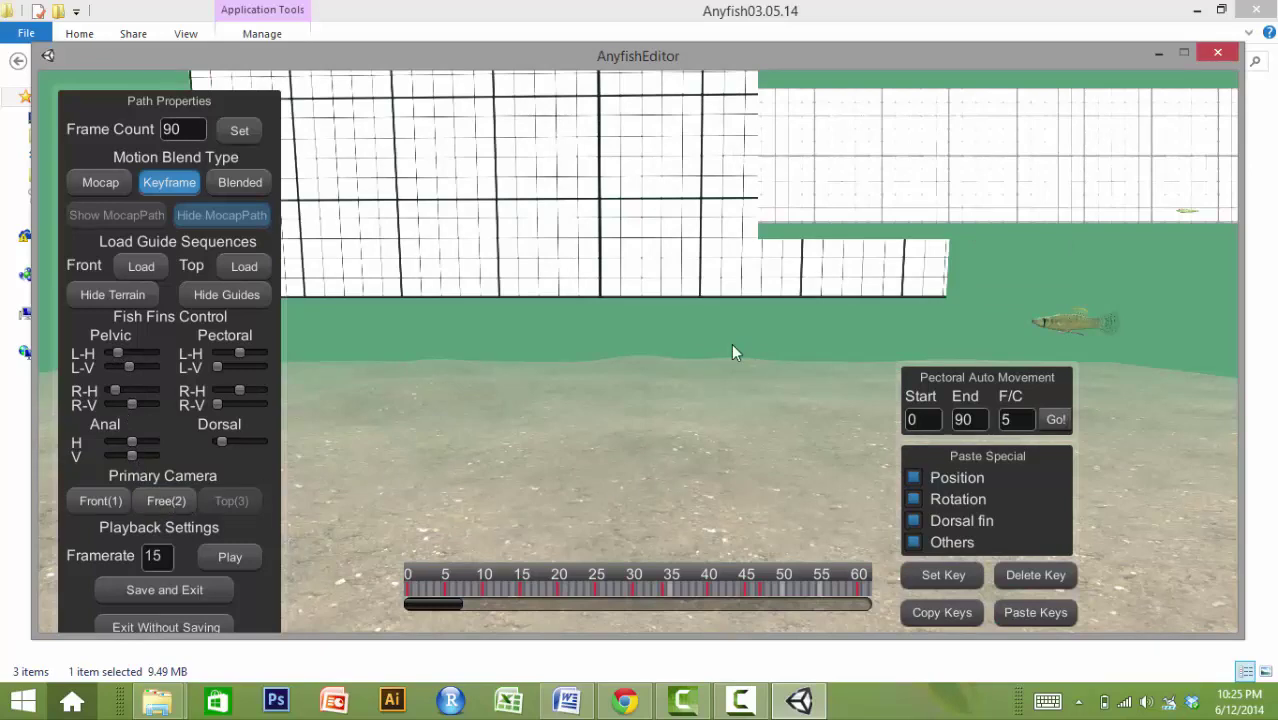
key("w")
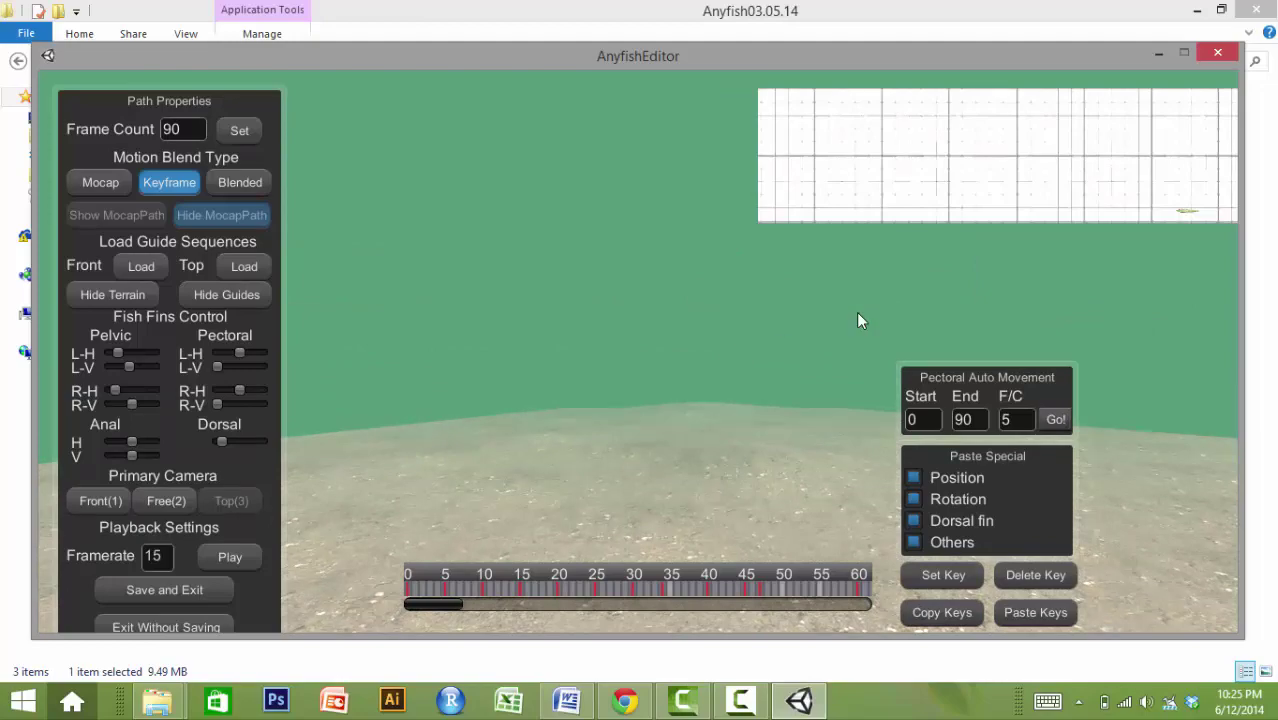
key("s")
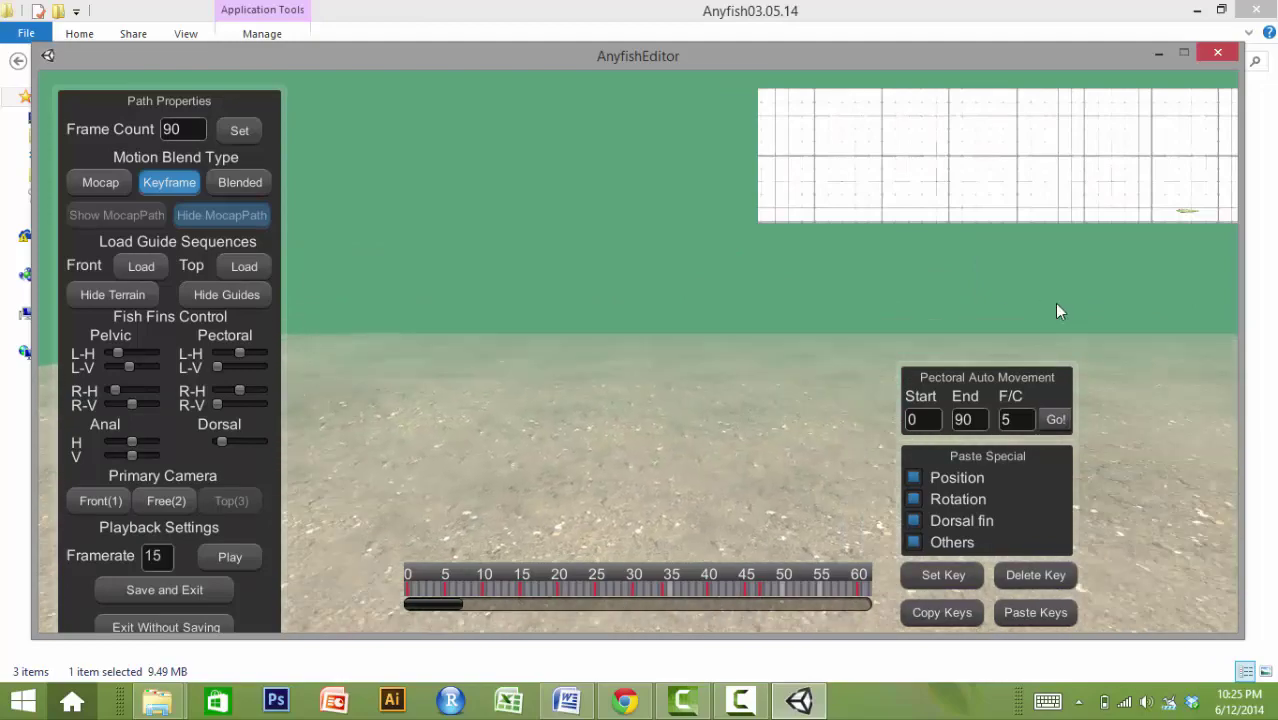
key("s")
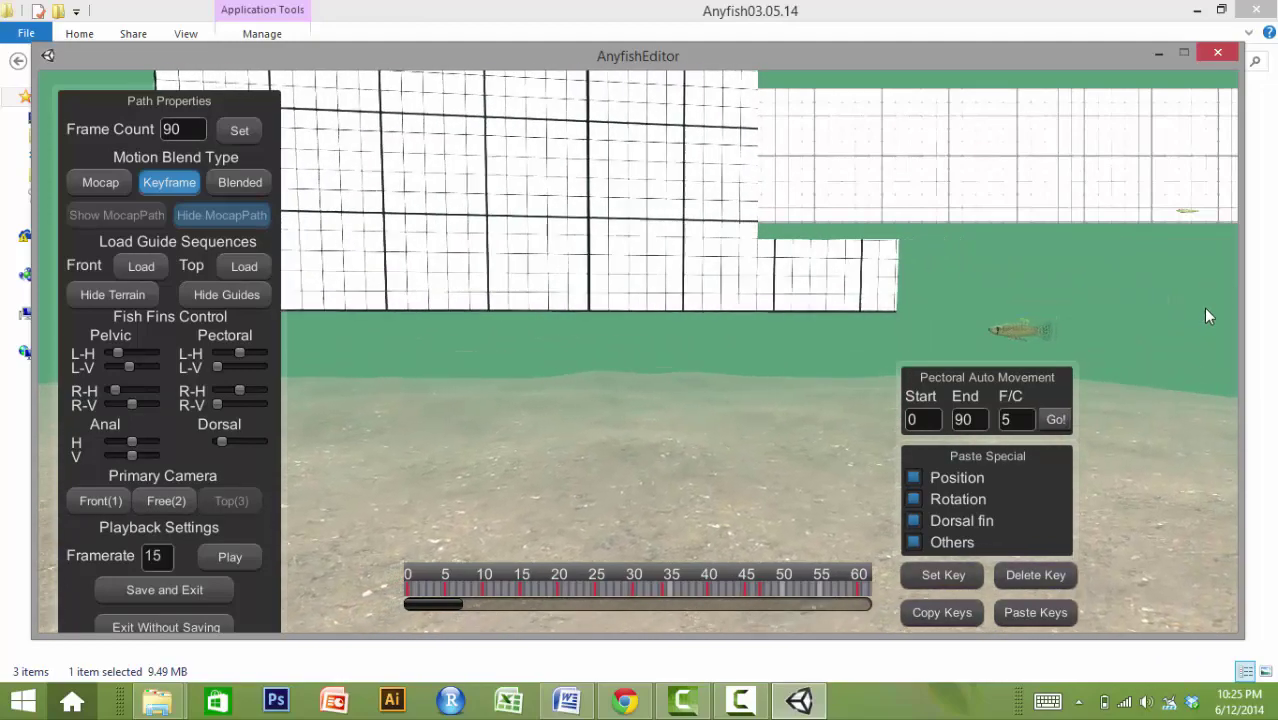
key("w")
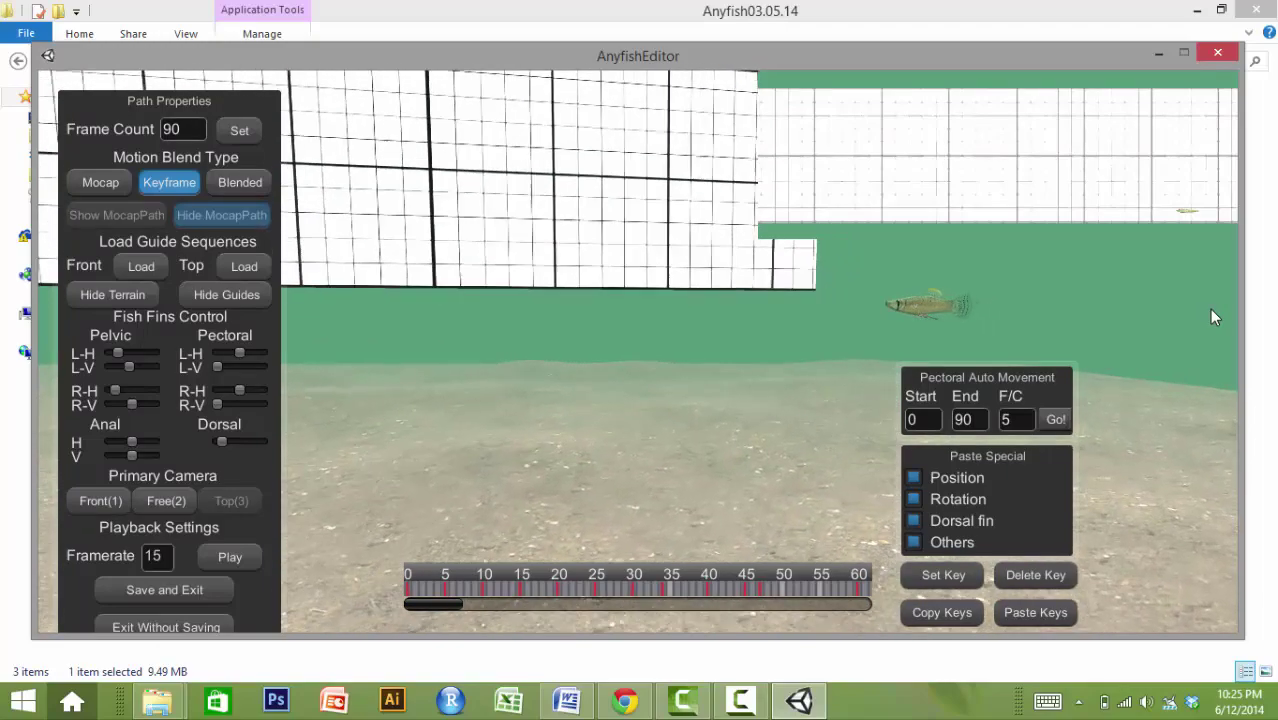
key("w")
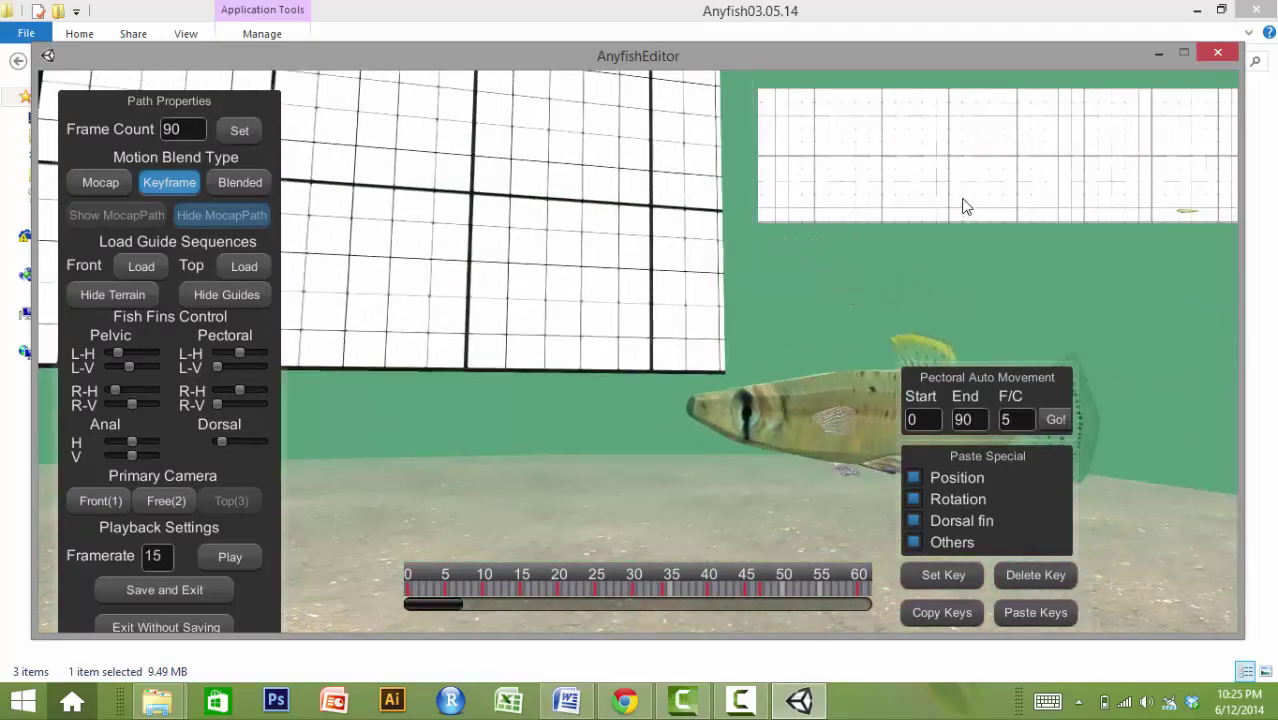
key("s")
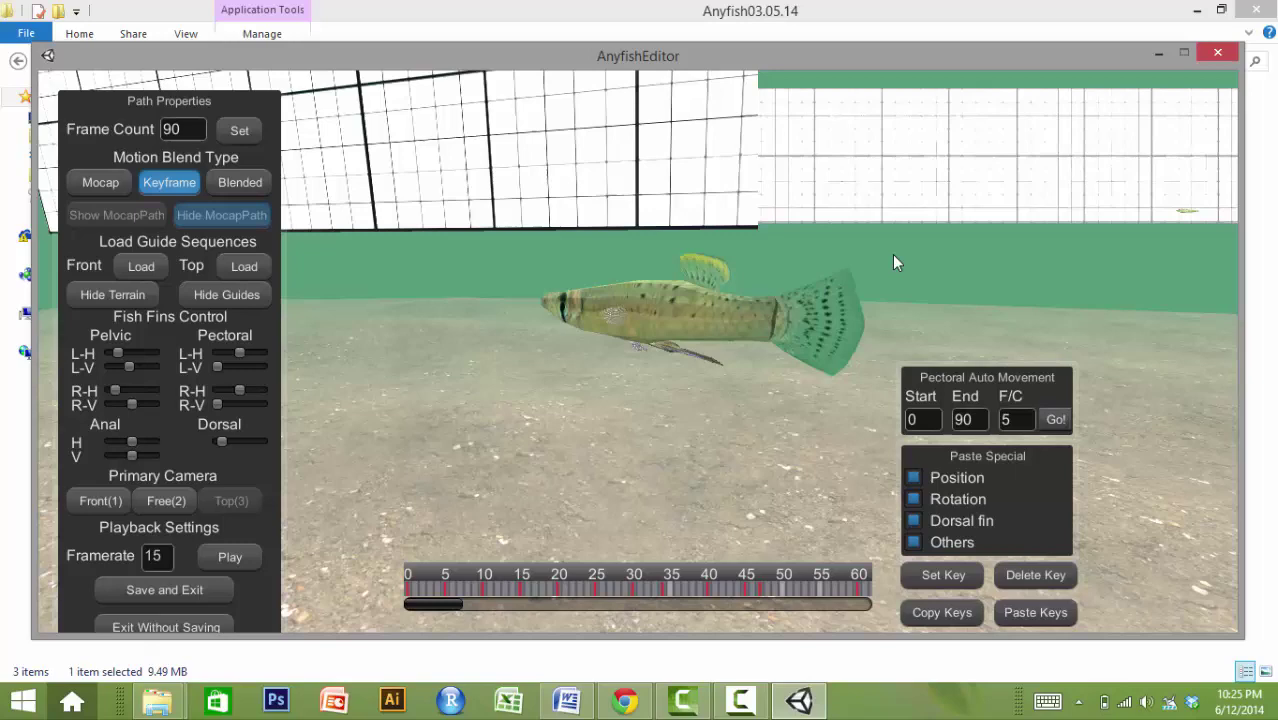
key("a")
key("d")
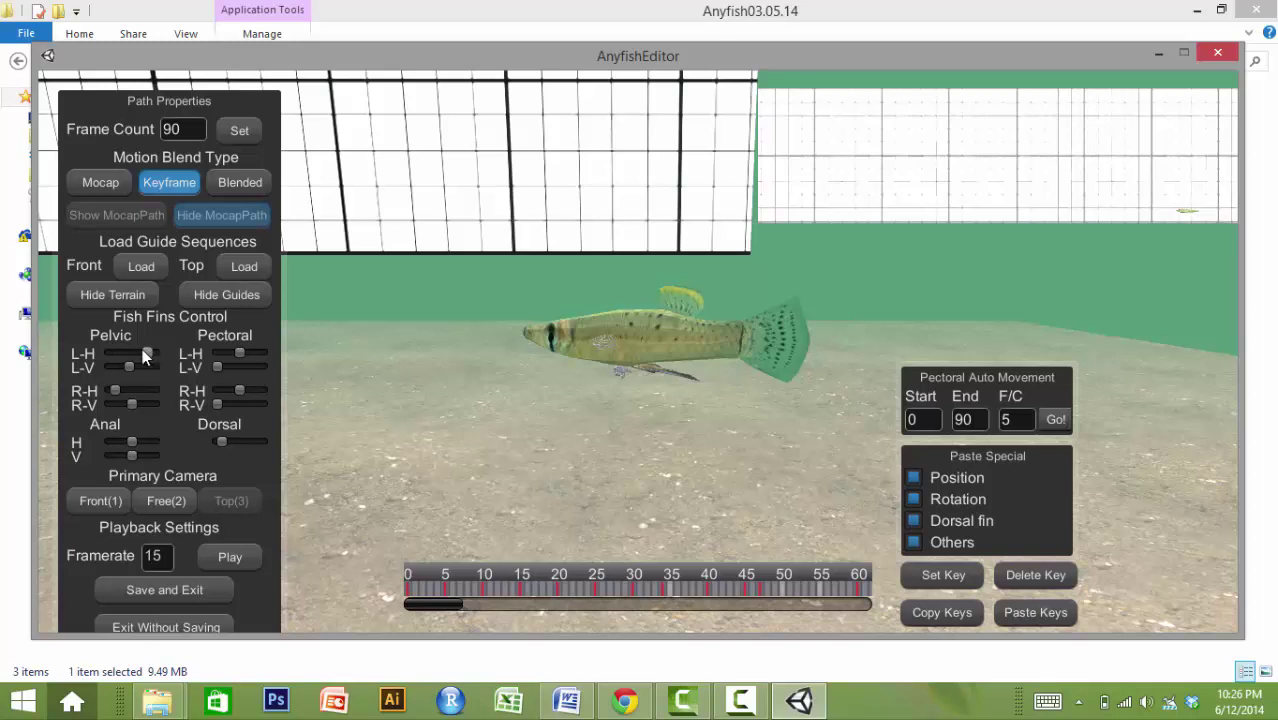
- Try out new pelvic and pectoral fin positions and fold the dorsal fin down
left_click_drag(238, 354, 228, 388)
left_click_drag(141, 400, 125, 400)
left_click_drag(221, 437, 244, 441)
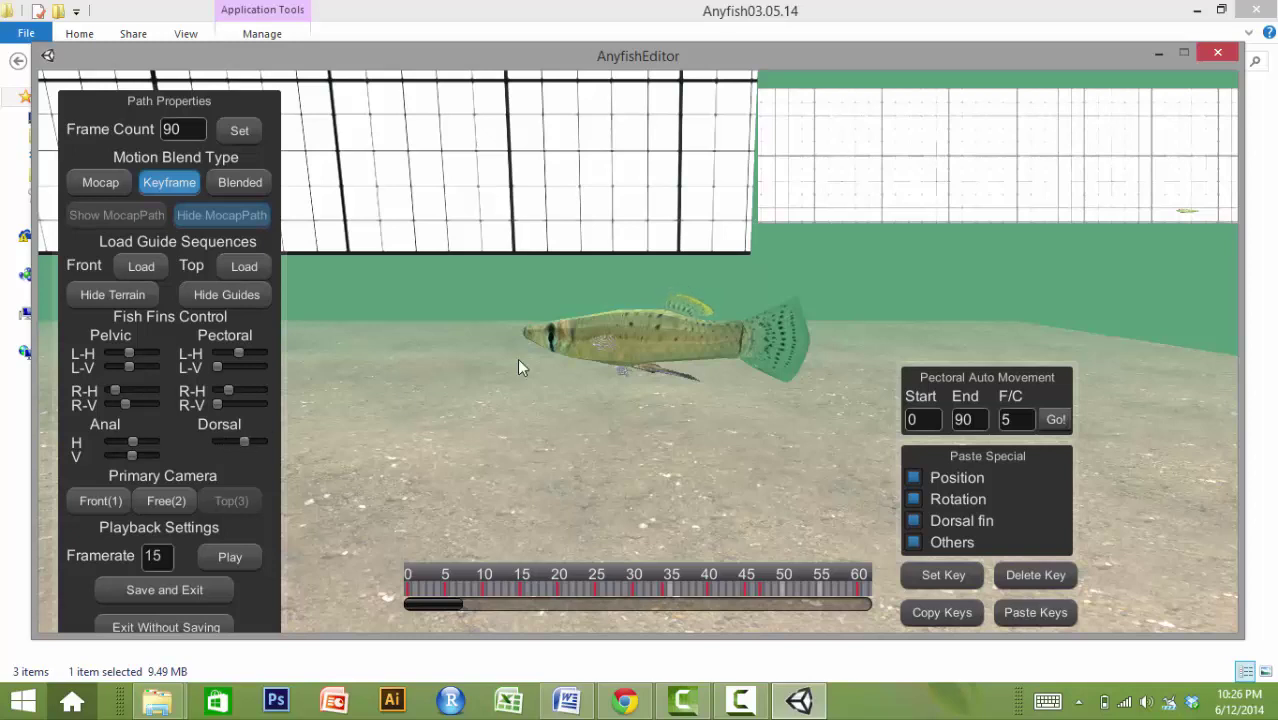
- Try rotating the selected fish about its three axes, to about 92.6 on Y, and moving it to about X 210.89
left_click(607, 327)
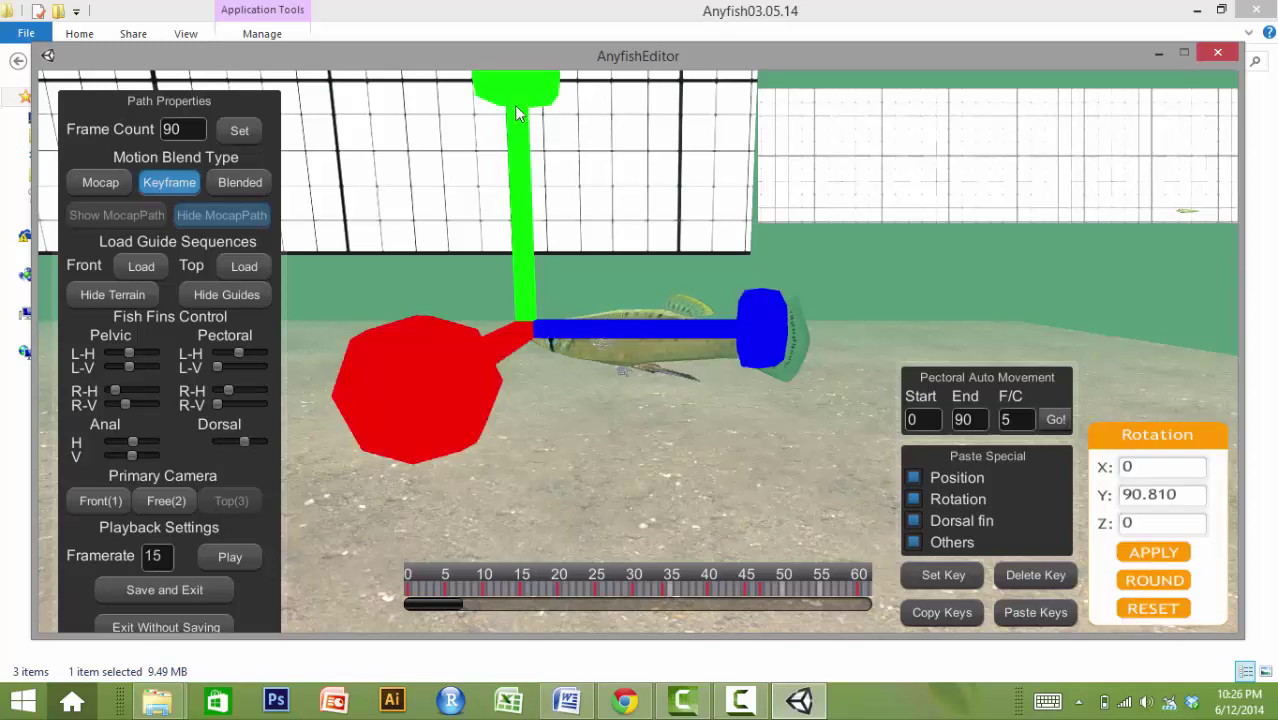
left_click_drag(516, 113, 607, 237)
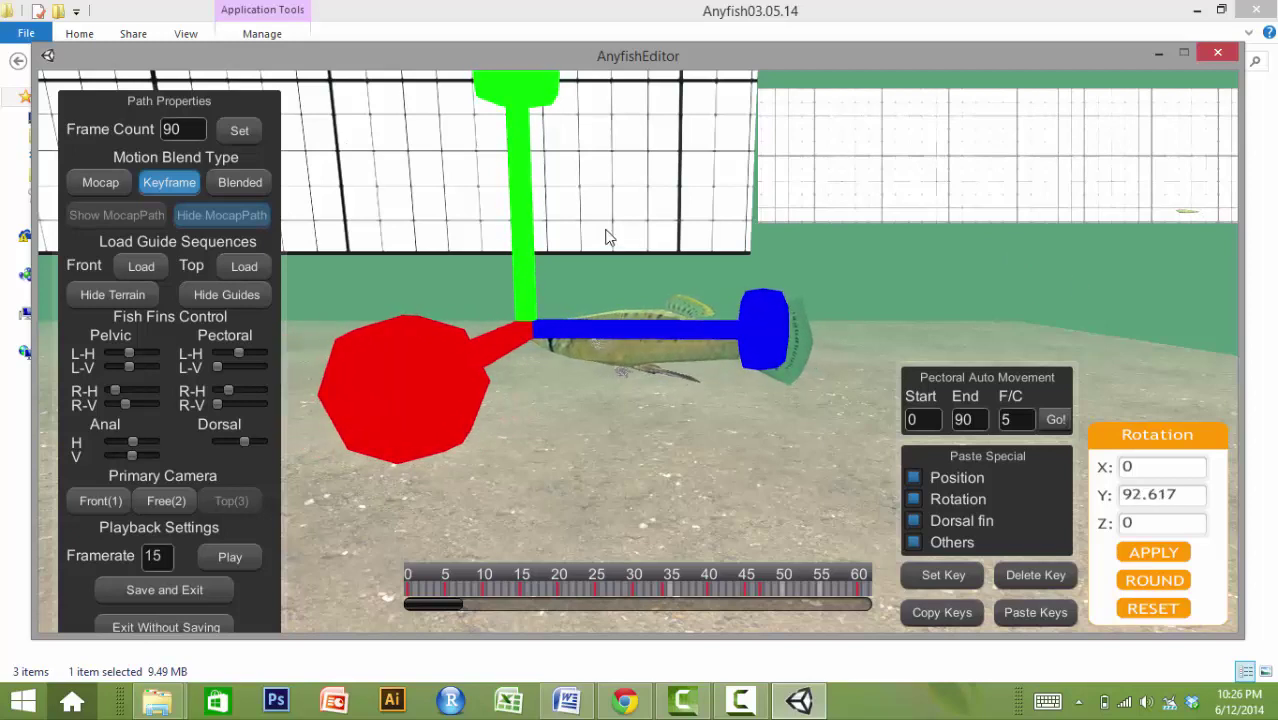
left_click_drag(770, 338, 805, 595)
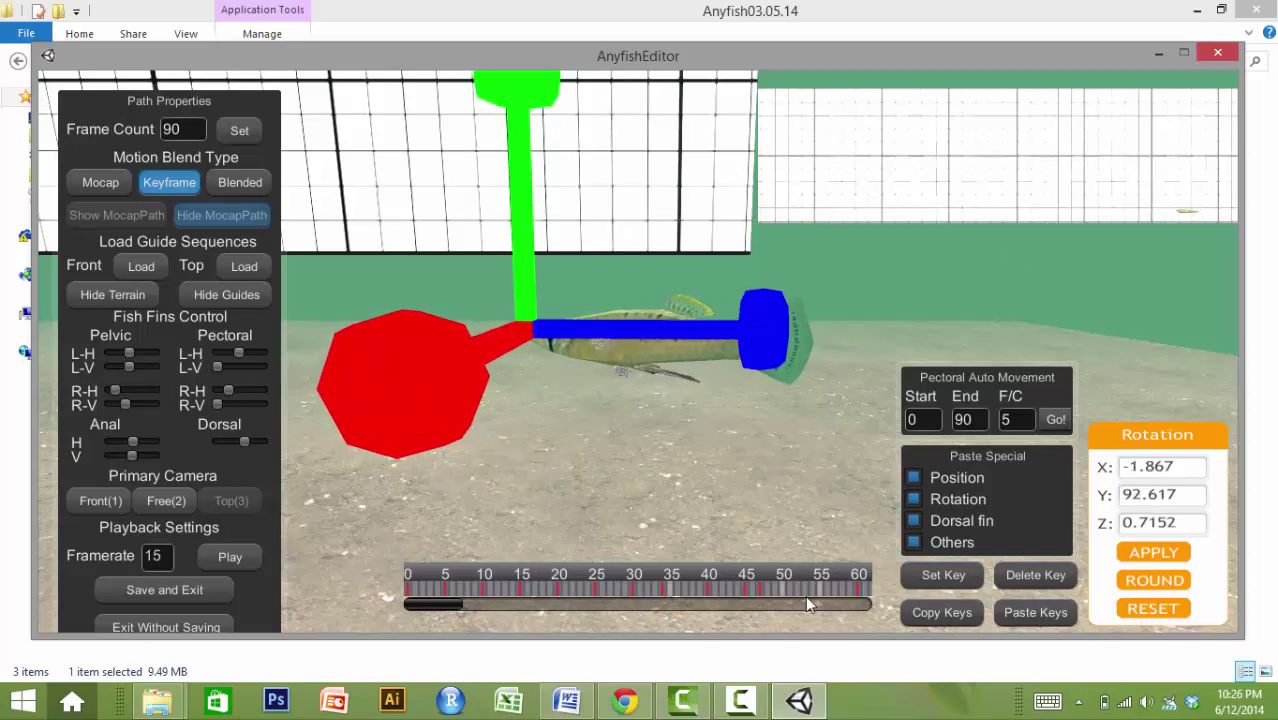
left_click_drag(420, 373, 505, 413)
key("w")
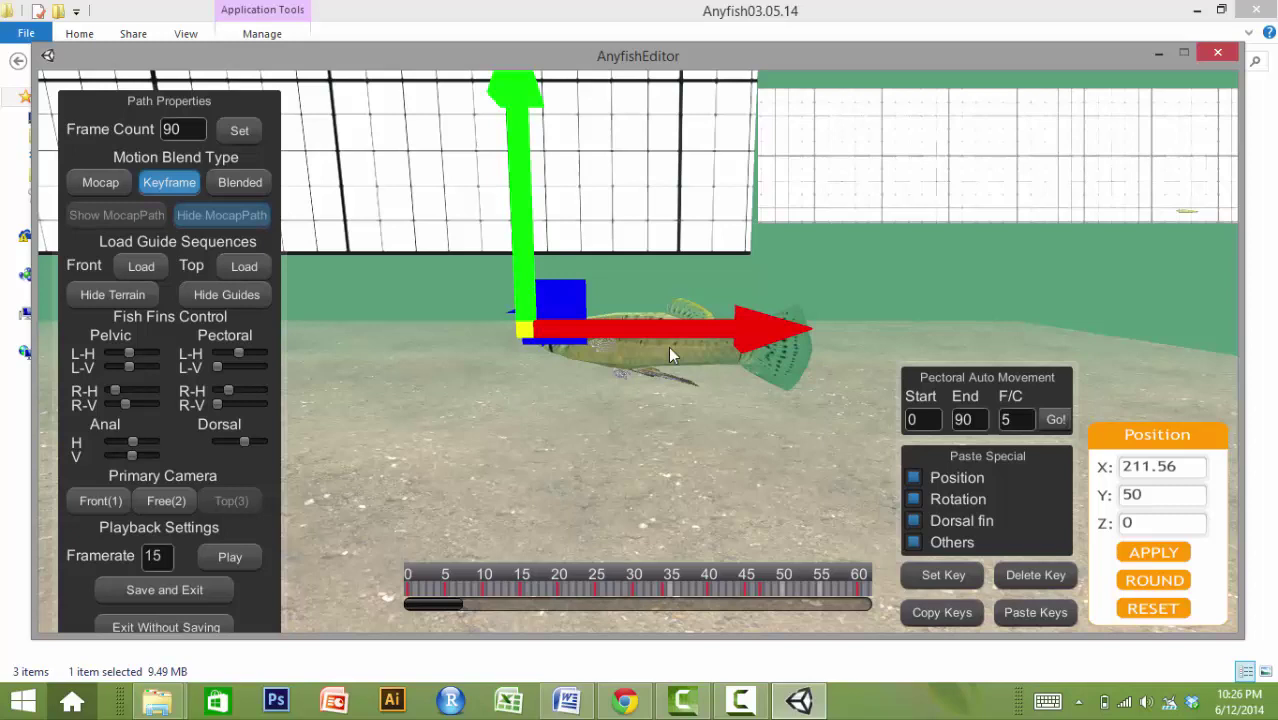
left_click_drag(668, 346, 521, 336)
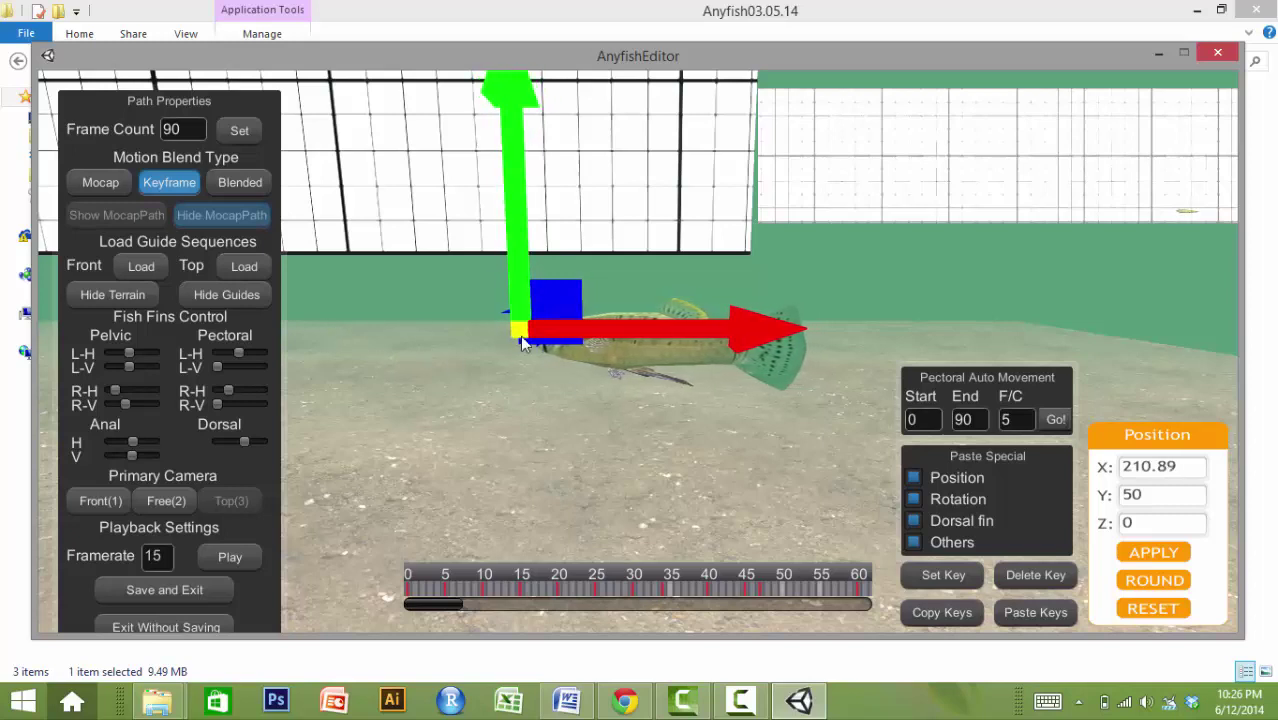
- Fold the dorsal fin down and set a key for it at frame 0 and again at frame 5
left_click(408, 595)
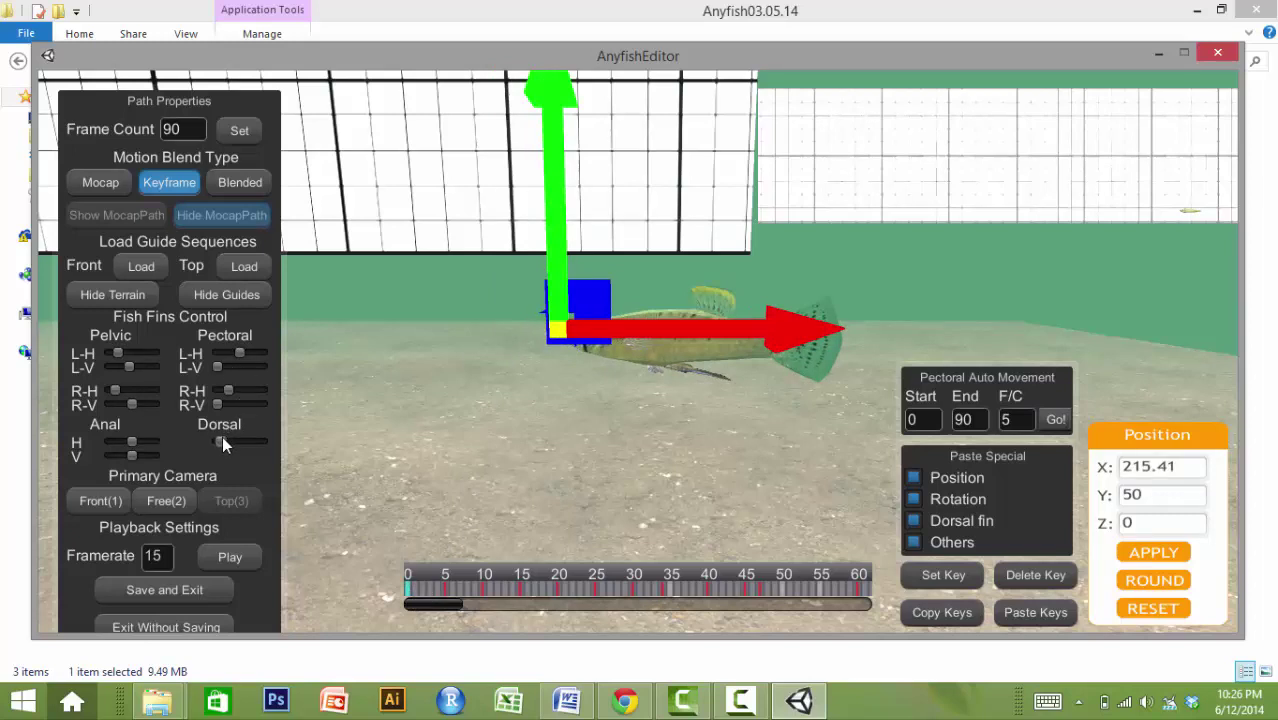
left_click_drag(222, 437, 246, 441)
left_click(935, 575)
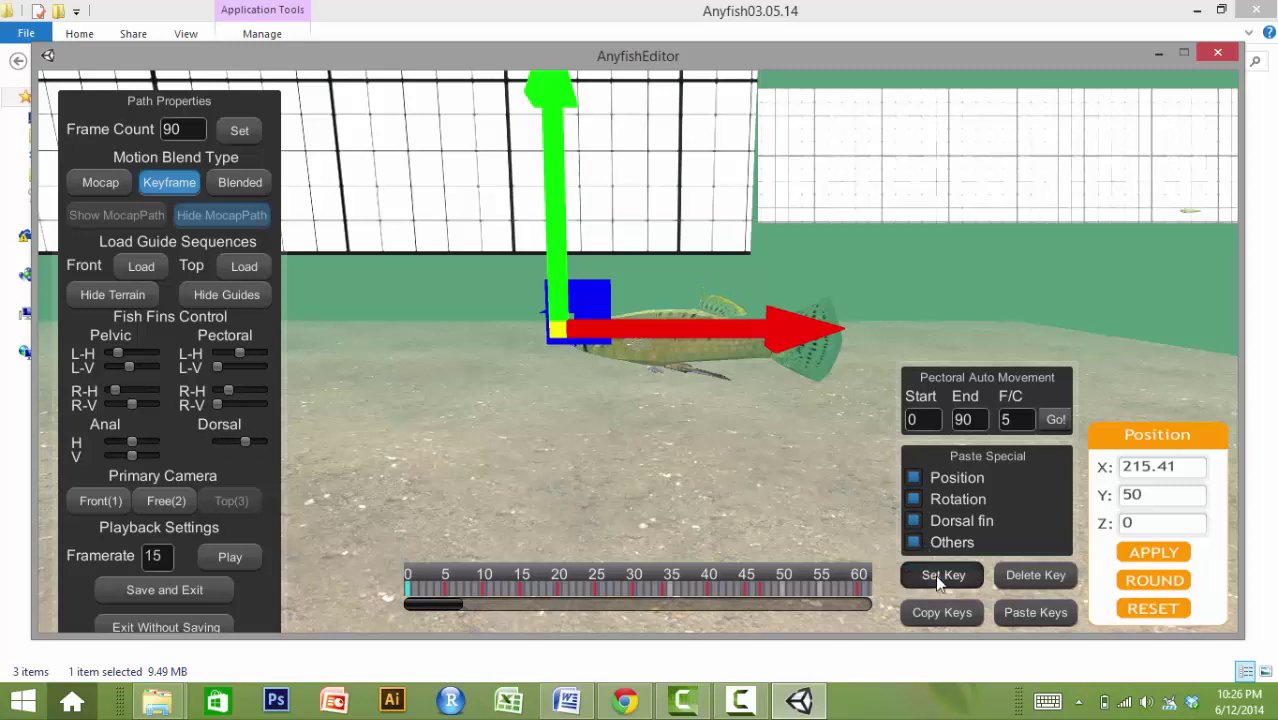
left_click(446, 594)
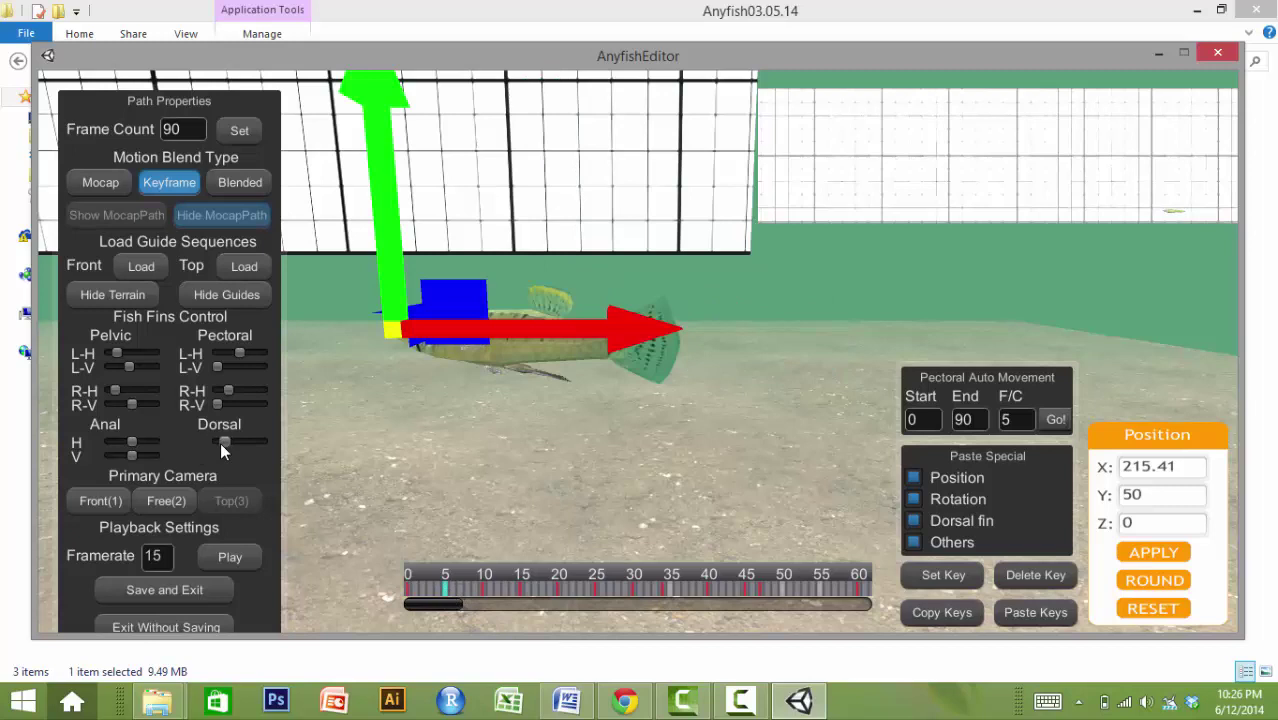
left_click_drag(222, 441, 251, 442)
left_click(930, 575)
- Play back the animated fish path and save it while exiting the path editor
left_click(230, 555)
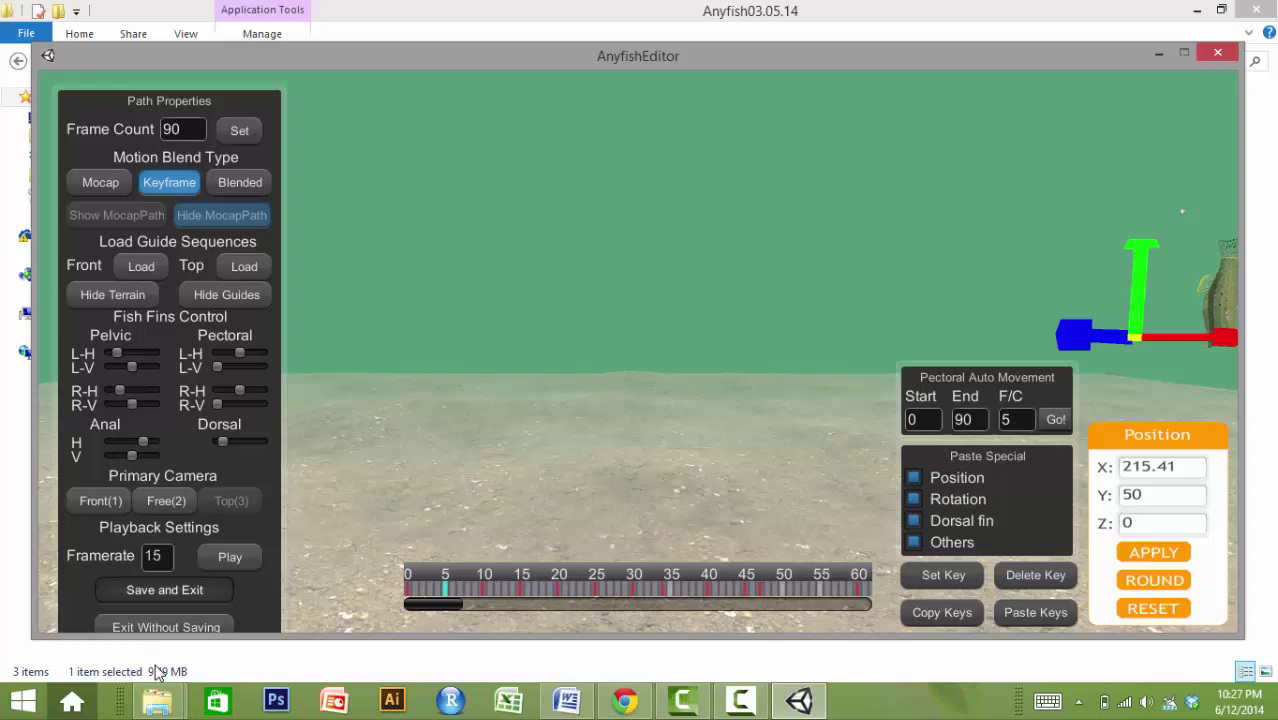
left_click(152, 594)
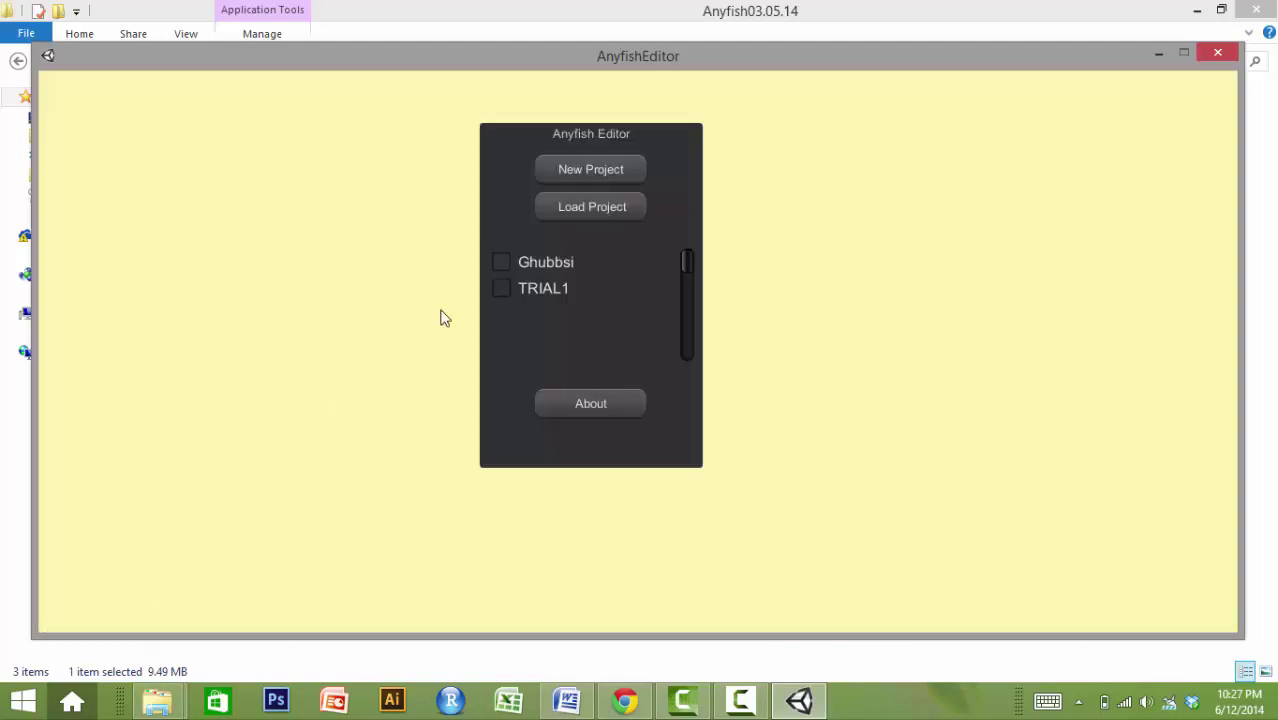
- Reload the Ghubbsi project and batch render the 1ActiveTrial1_ path with the Green_hubbsi texture and TPS
left_click(498, 260)
left_click(590, 210)
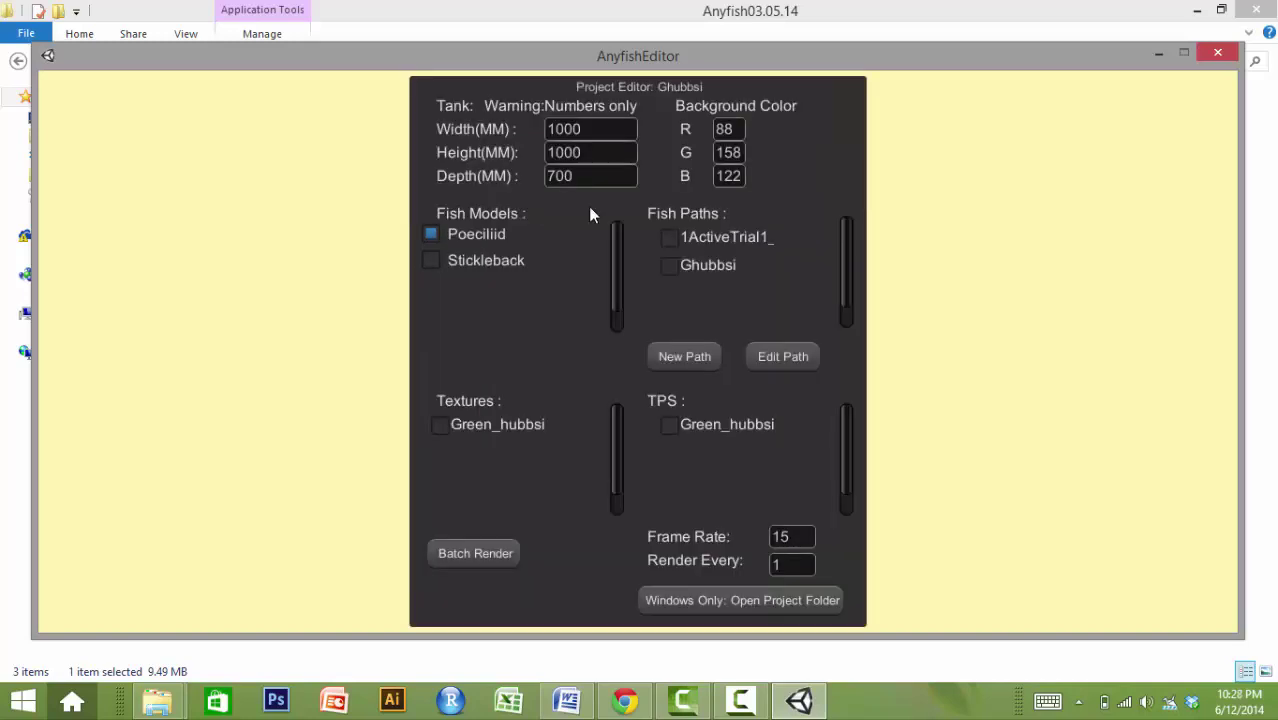
left_click(662, 236)
left_click(475, 554)
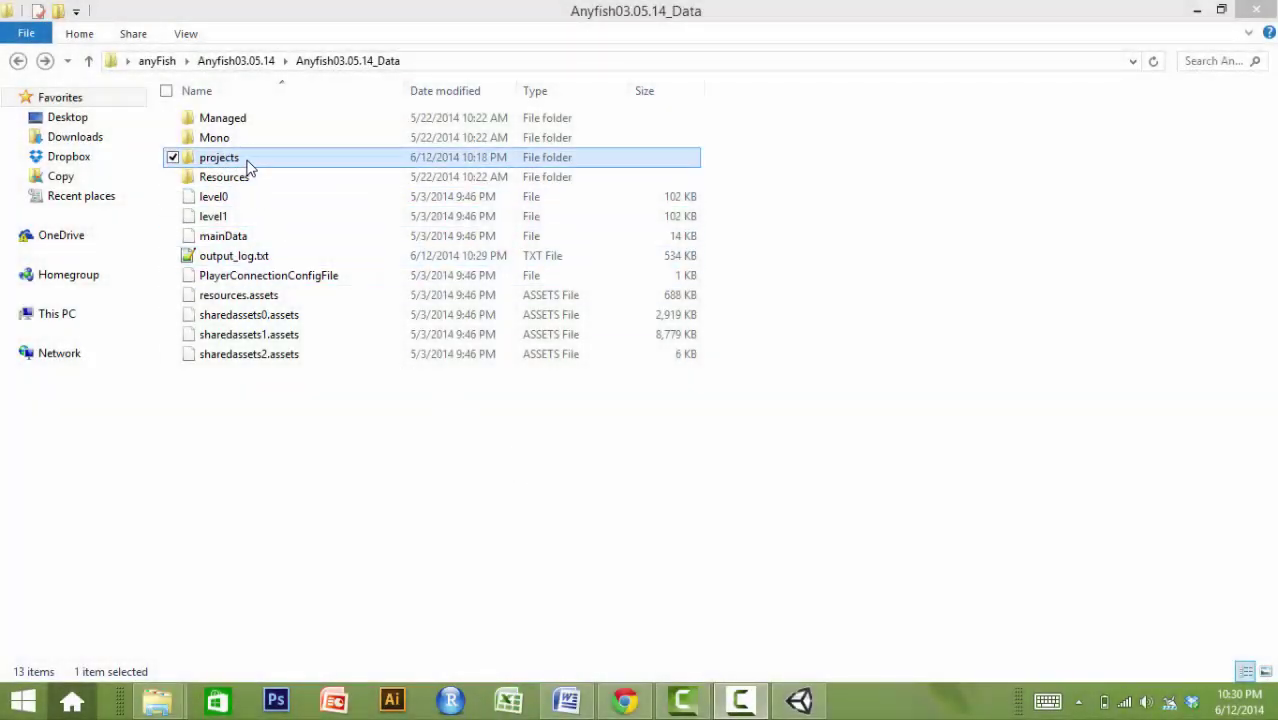
- Open the rendered output folder 1ActiveTrial1_newGreen_hubbsiGreen_hubbsi inside the Ghubbsi project folder
double_click(247, 163)
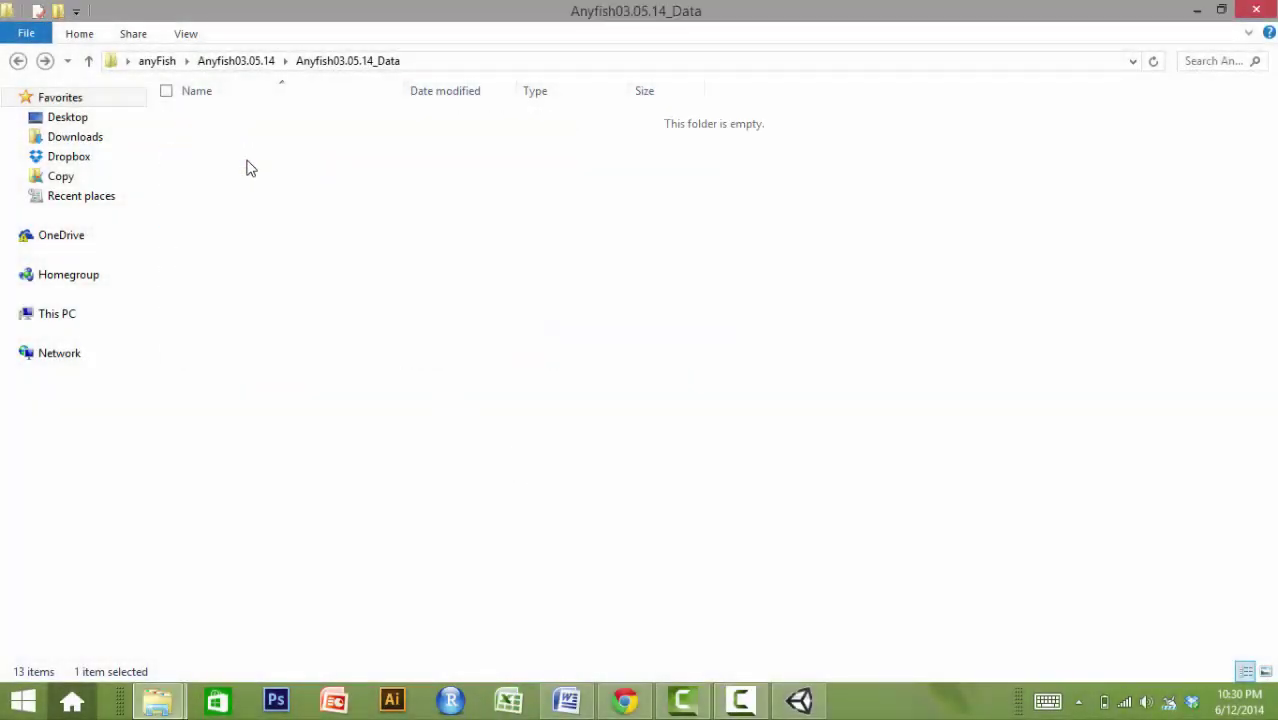
left_click(229, 122)
double_click(229, 122)
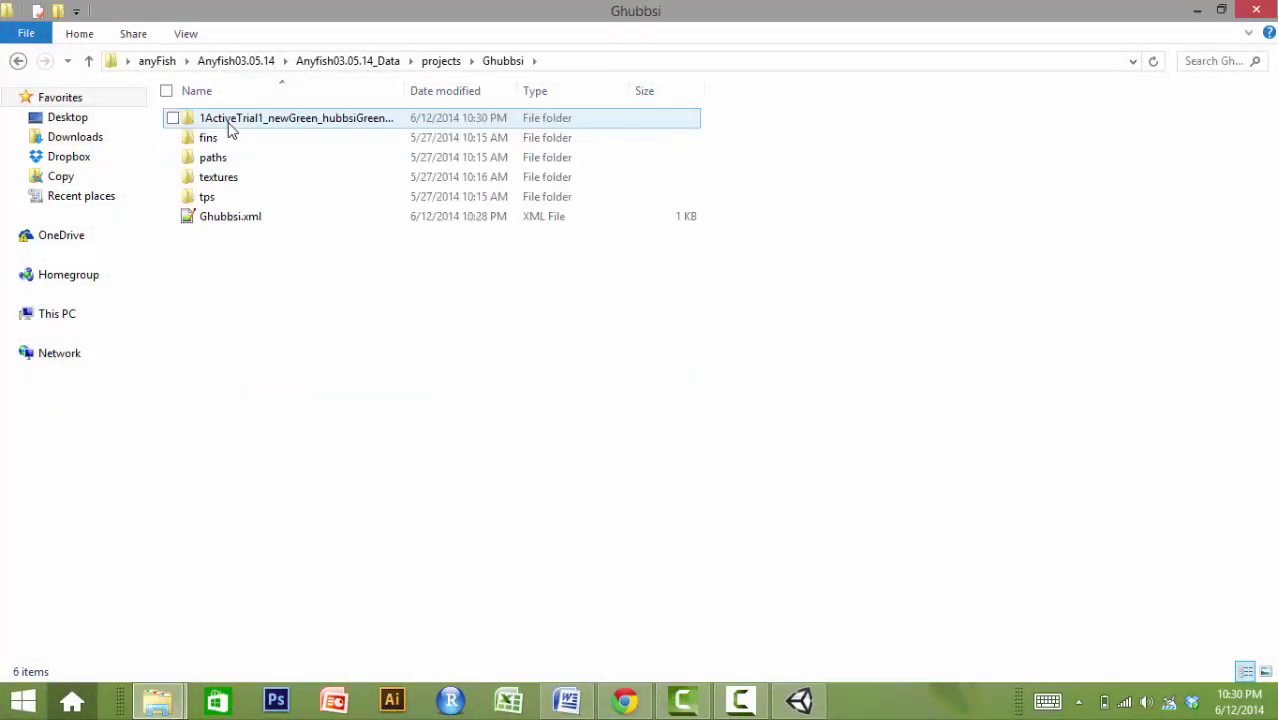
double_click(262, 124)
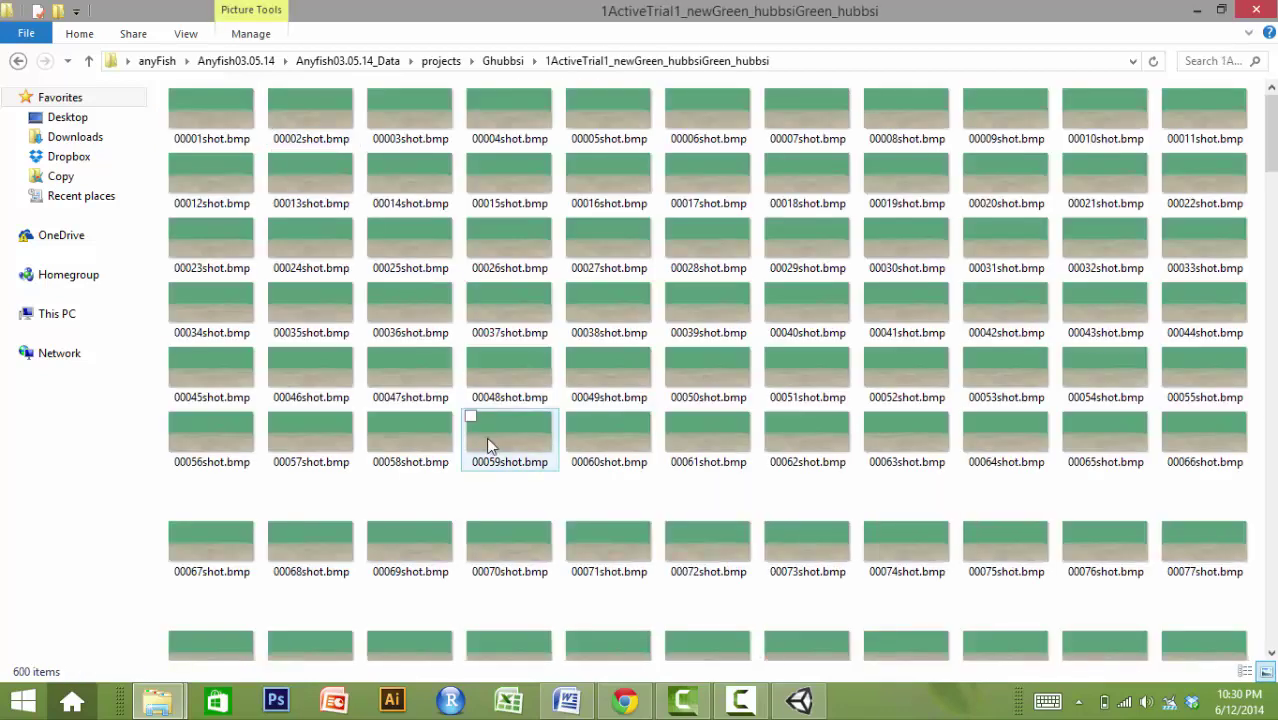
- Preview the rendered frame 00225shot.bmp and close the image viewer
scroll(486, 437, "down", 10)
double_click(617, 357)
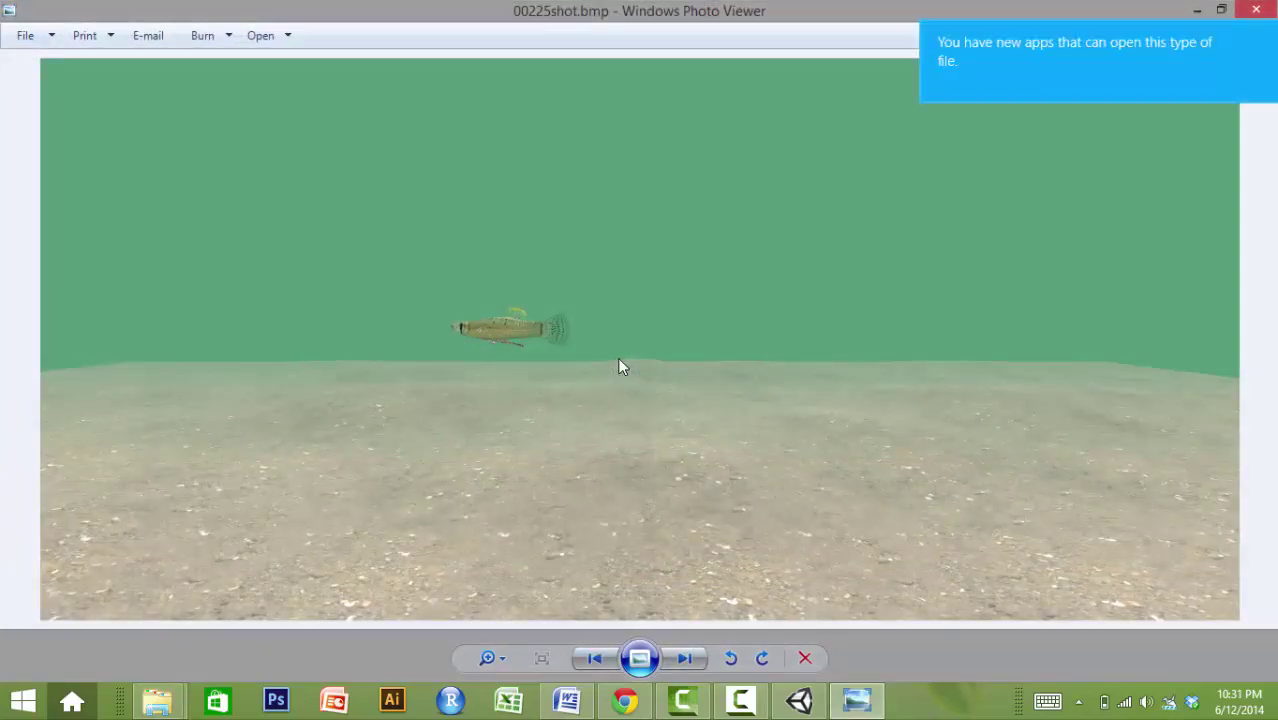
left_click(1252, 13)
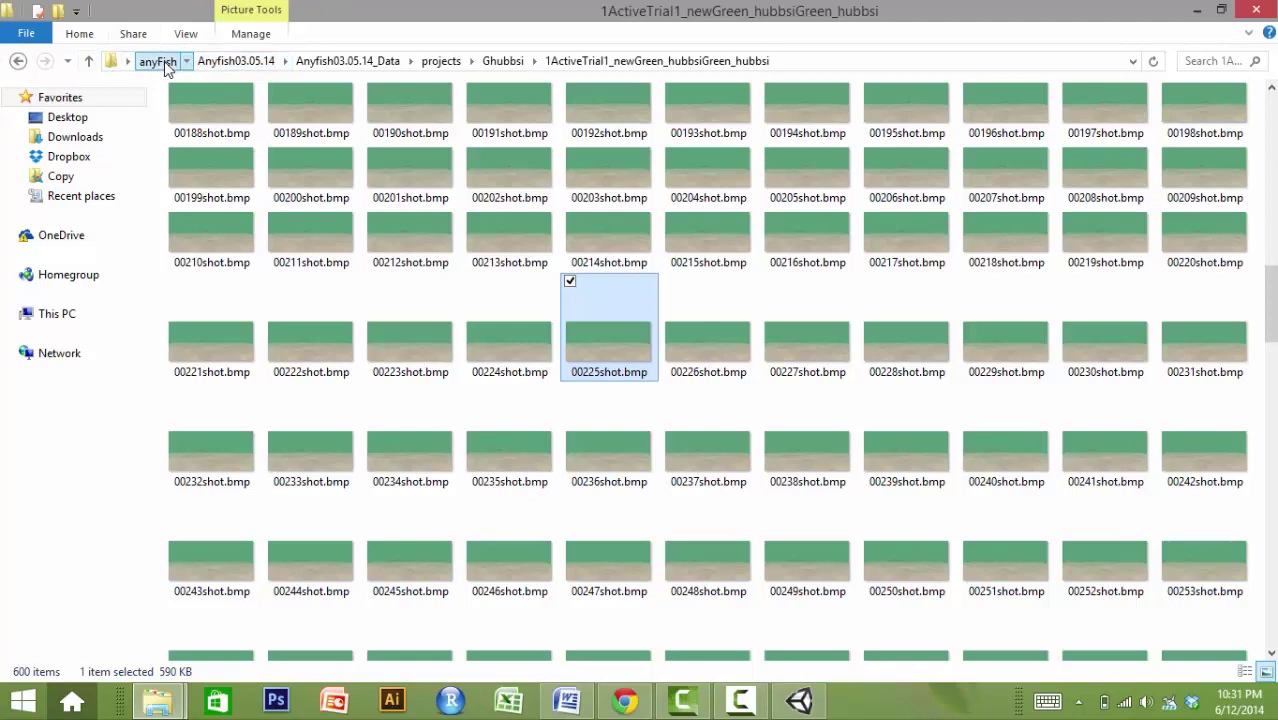
- Launch anyFishVM.exe from the anyFish (2) folder inside the main anyFish folder
left_click(160, 61)
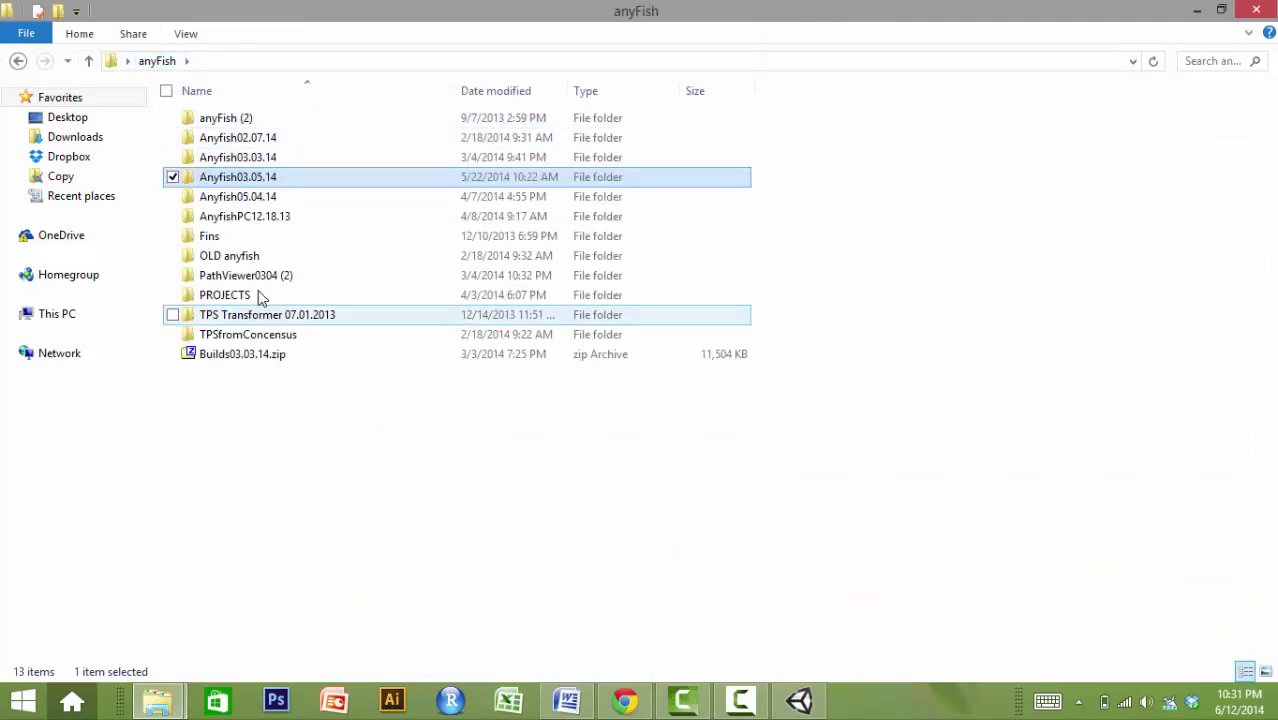
double_click(248, 121)
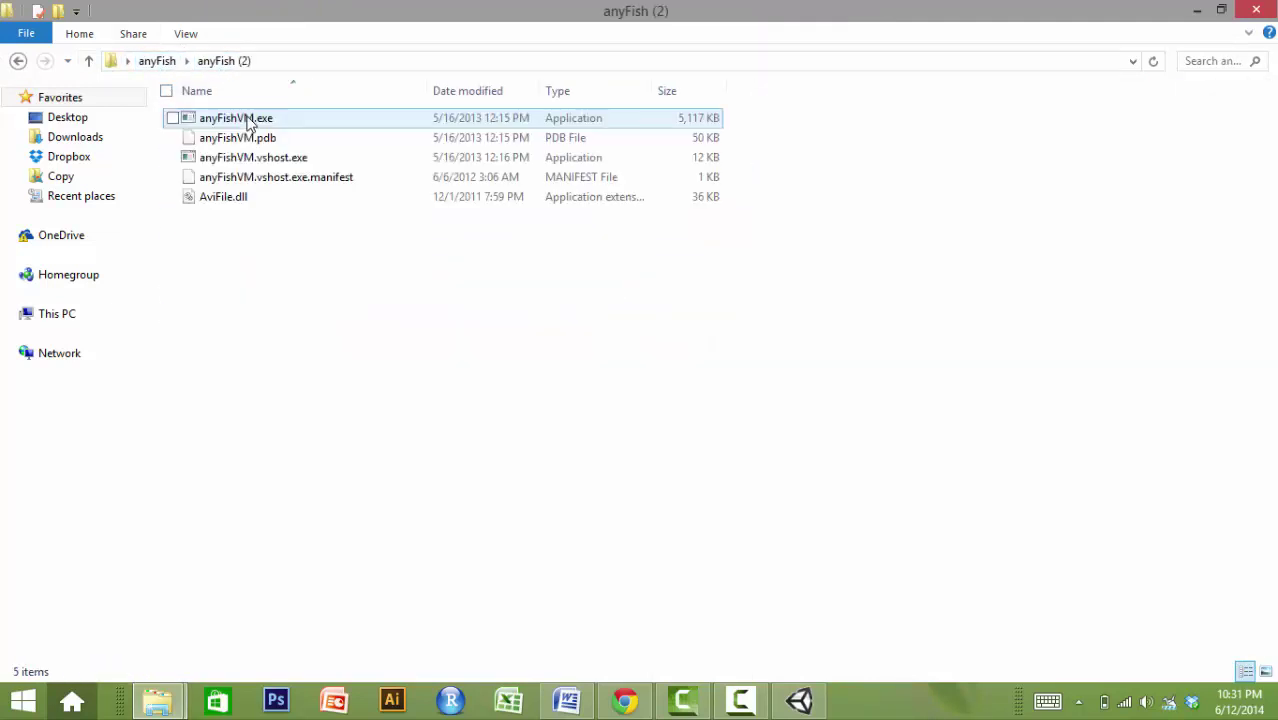
double_click(249, 119)
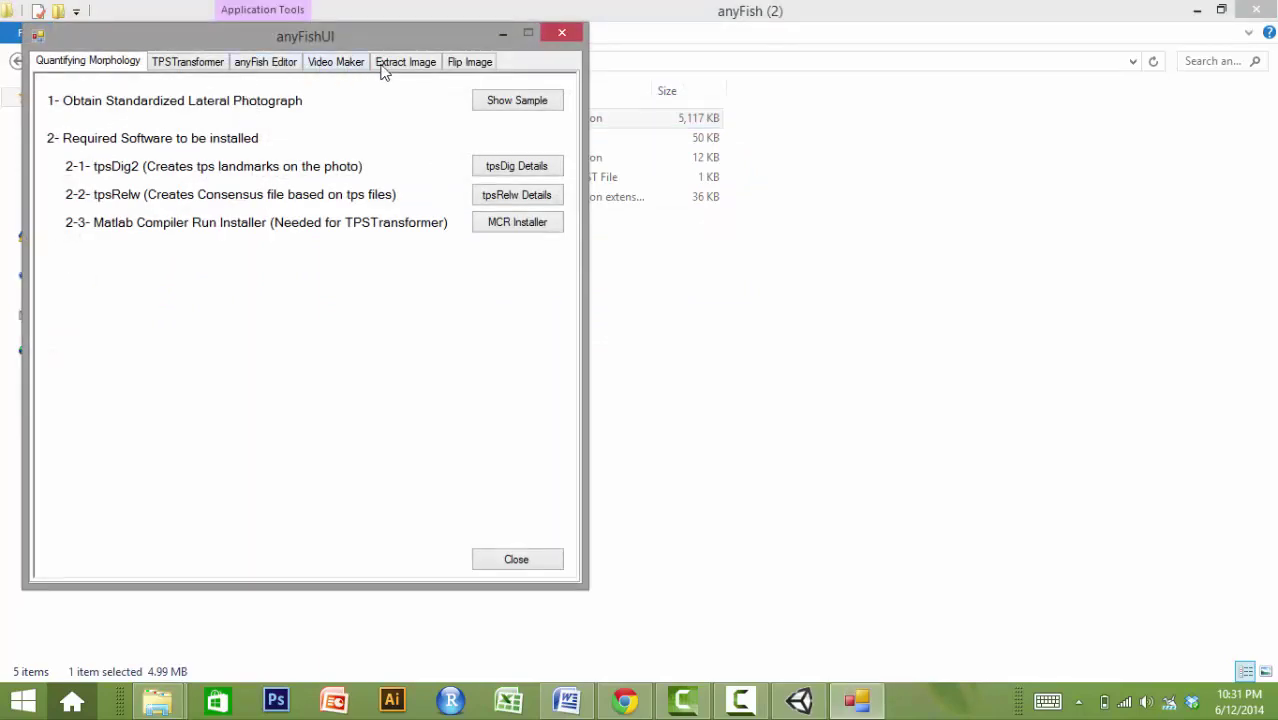
- Set the Video Maker frame rate to 20 and choose the 1ActiveTrial1_newGreen_hubbsiGreen_hubbsi folder in Ghubbsi as the image source
left_click(340, 63)
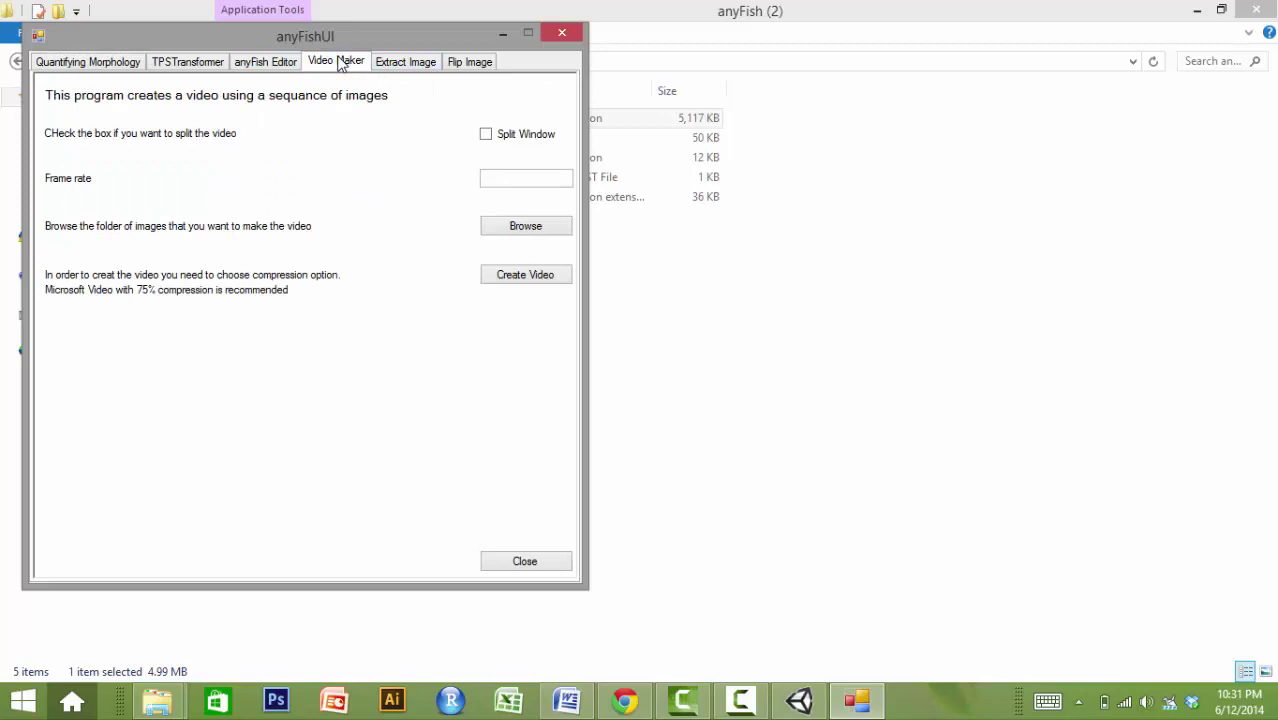
left_click(499, 178)
type("20")
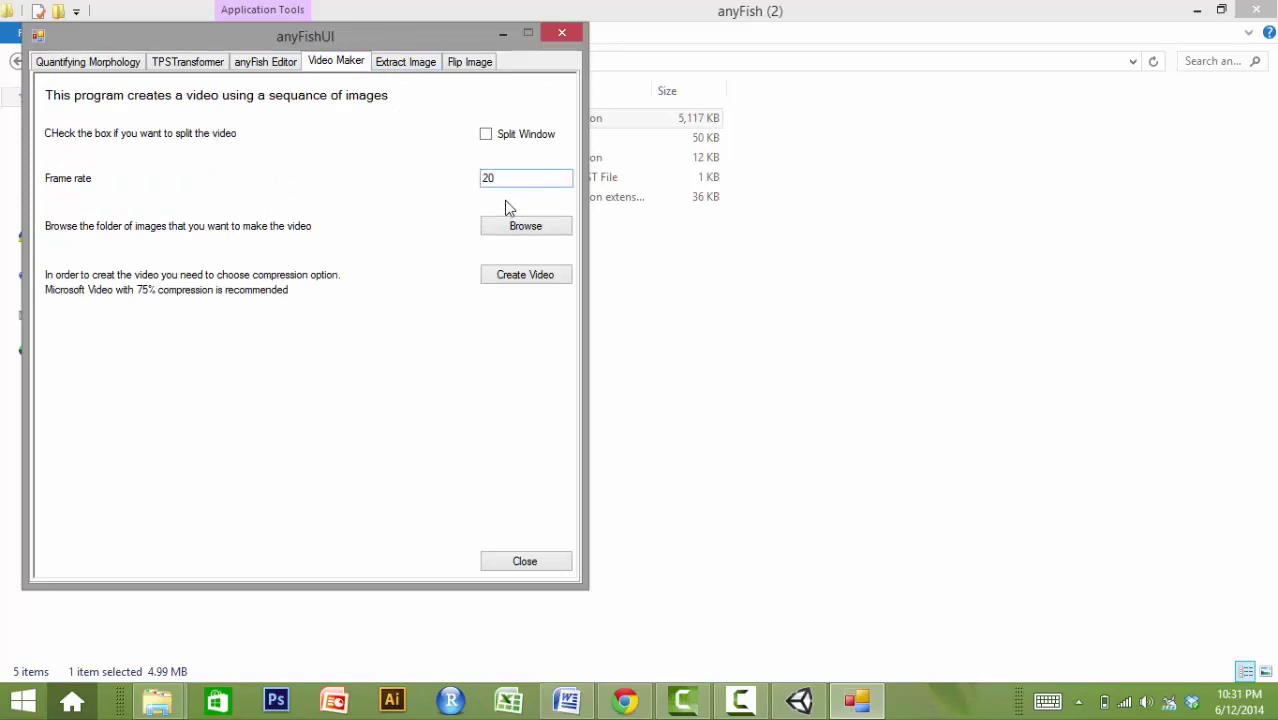
left_click(513, 228)
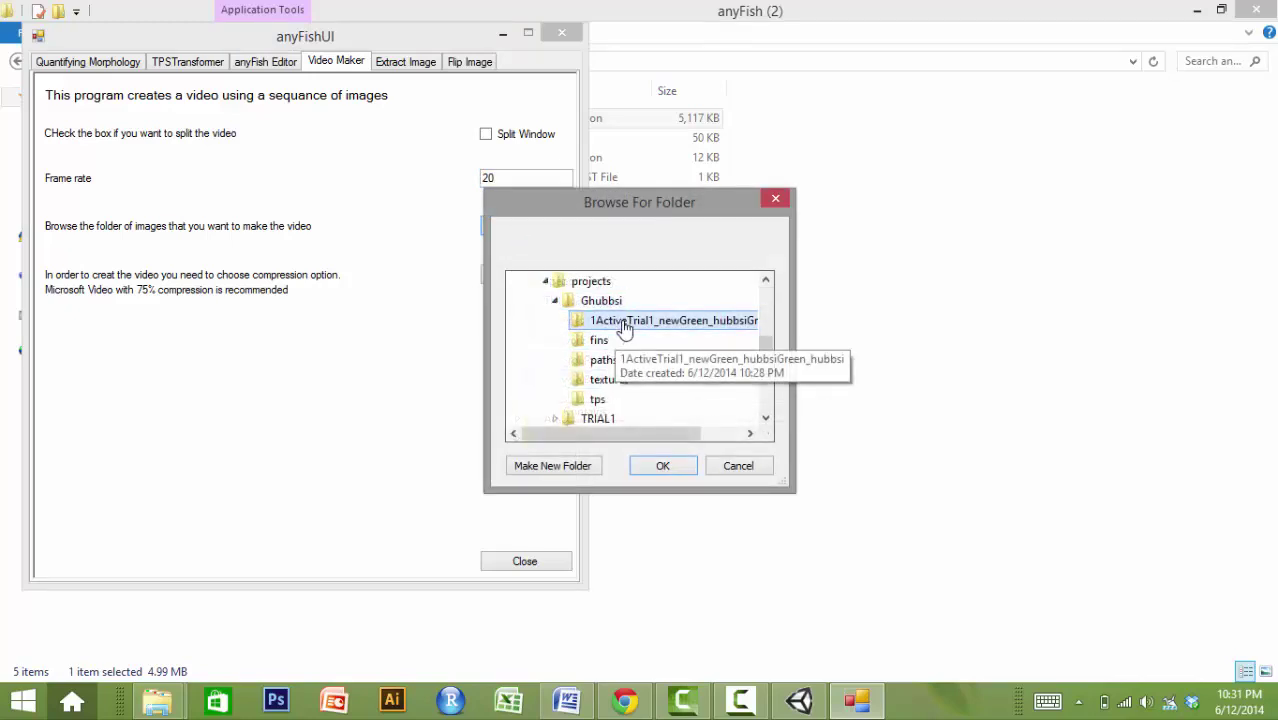
left_click(655, 466)
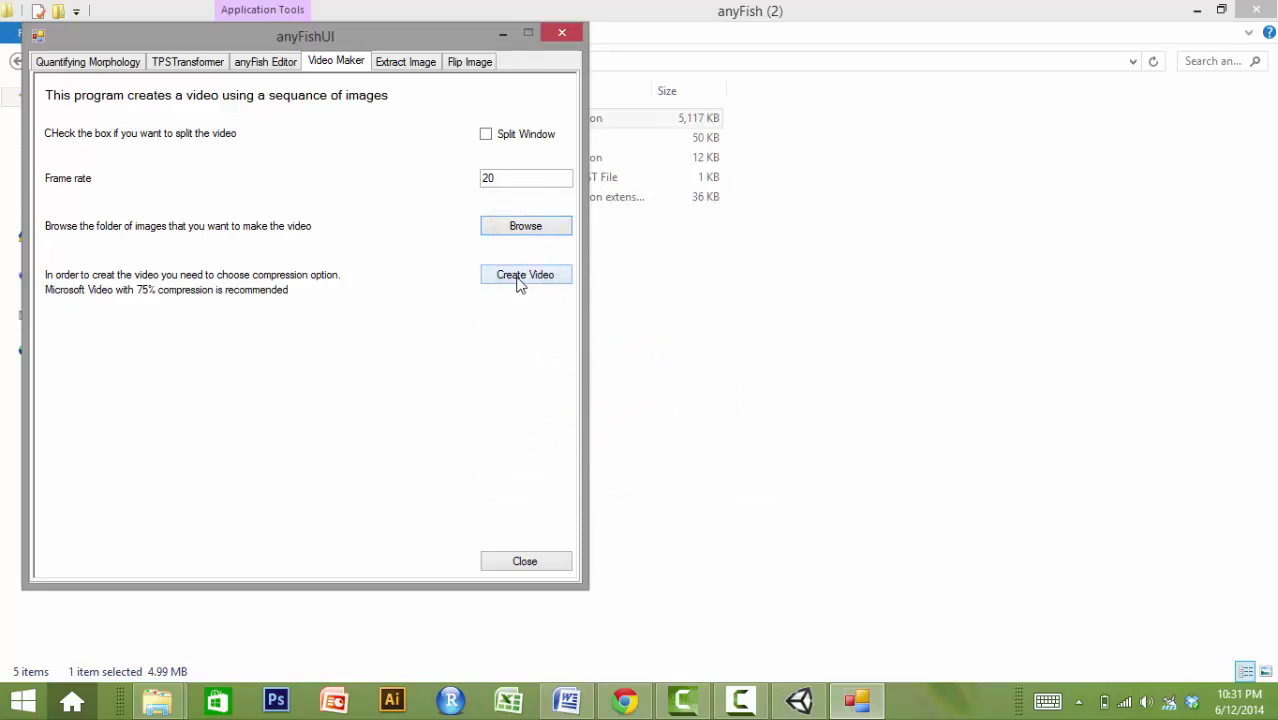
- Create the video using the Microsoft Video 1 compressor at a compression quality of 75
left_click(519, 283)
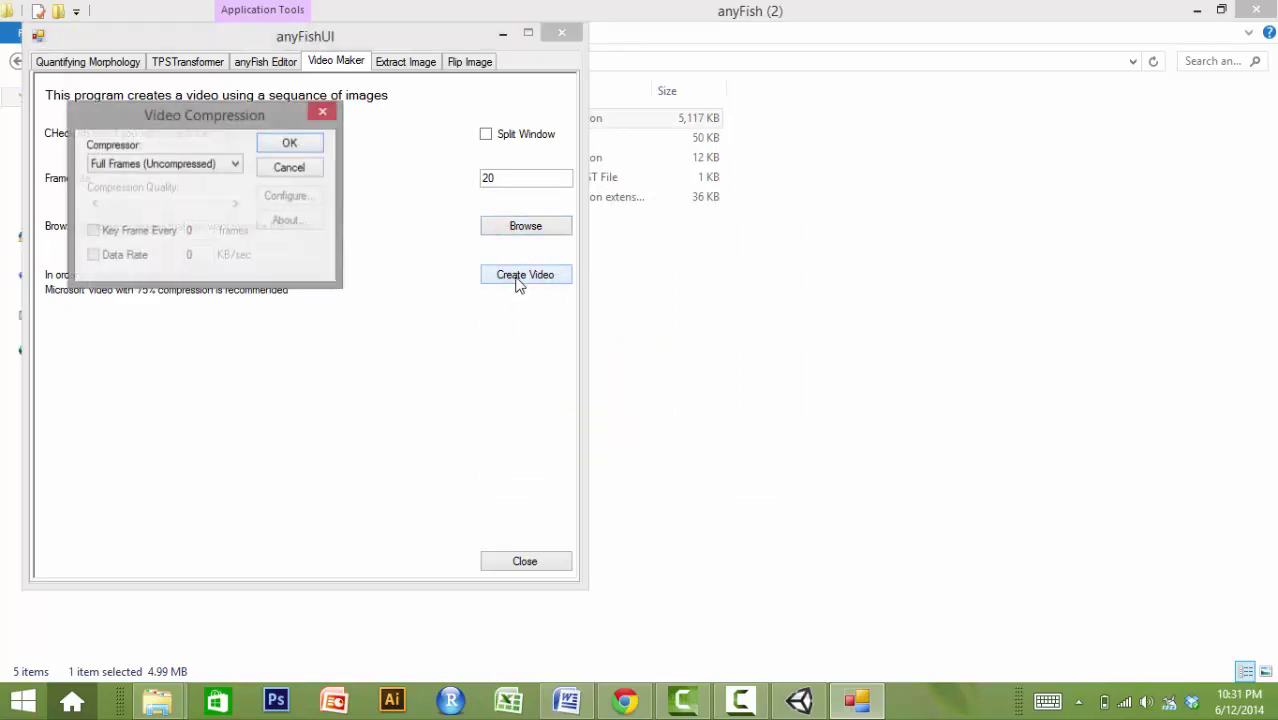
left_click(198, 166)
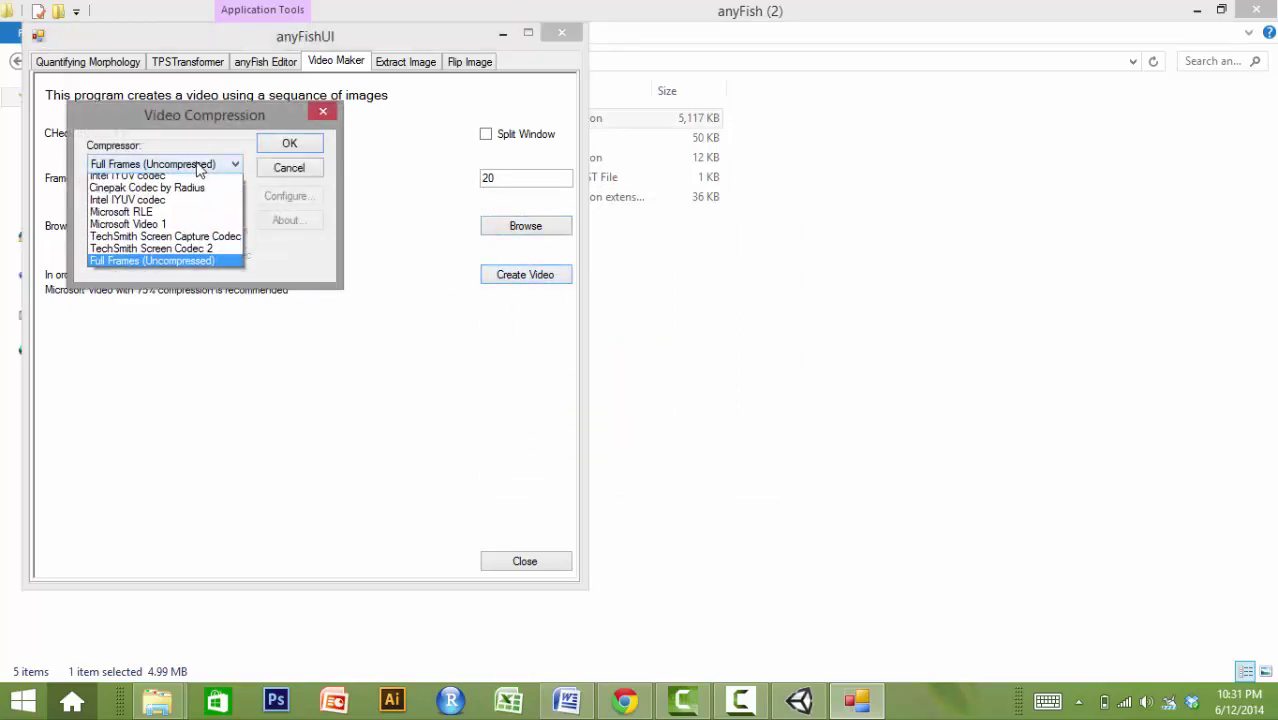
left_click(193, 232)
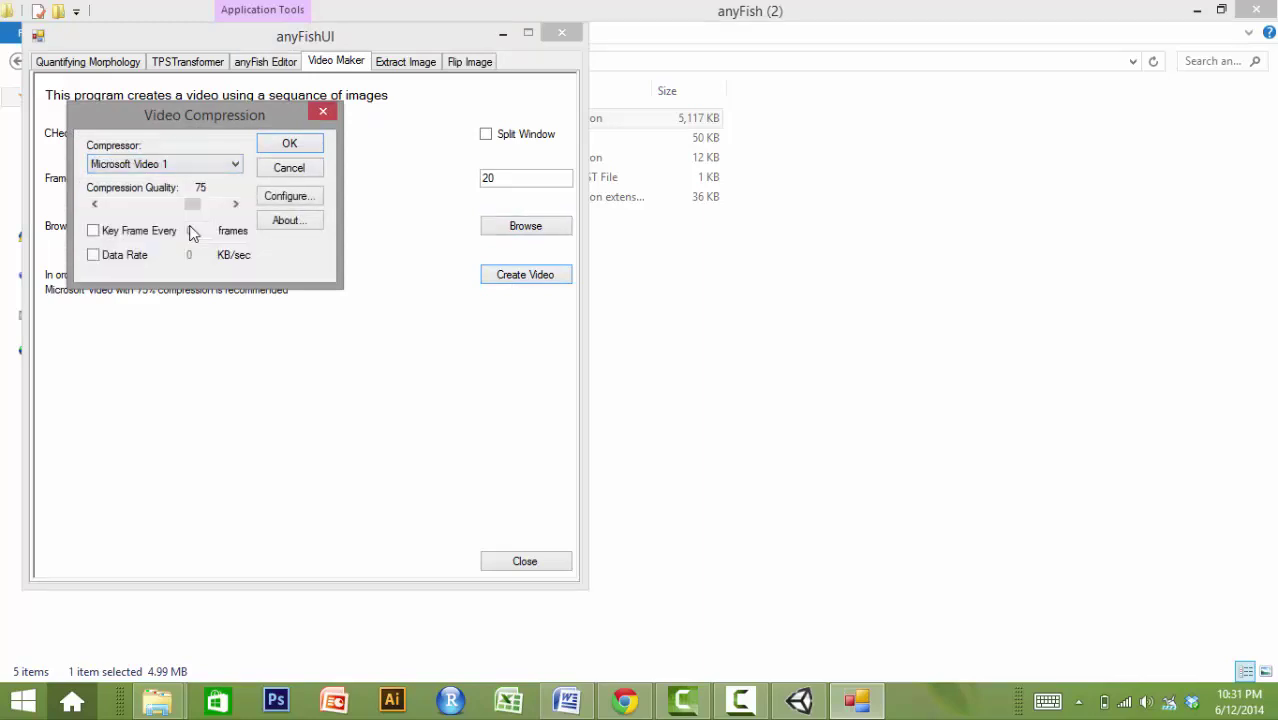
left_click(289, 146)
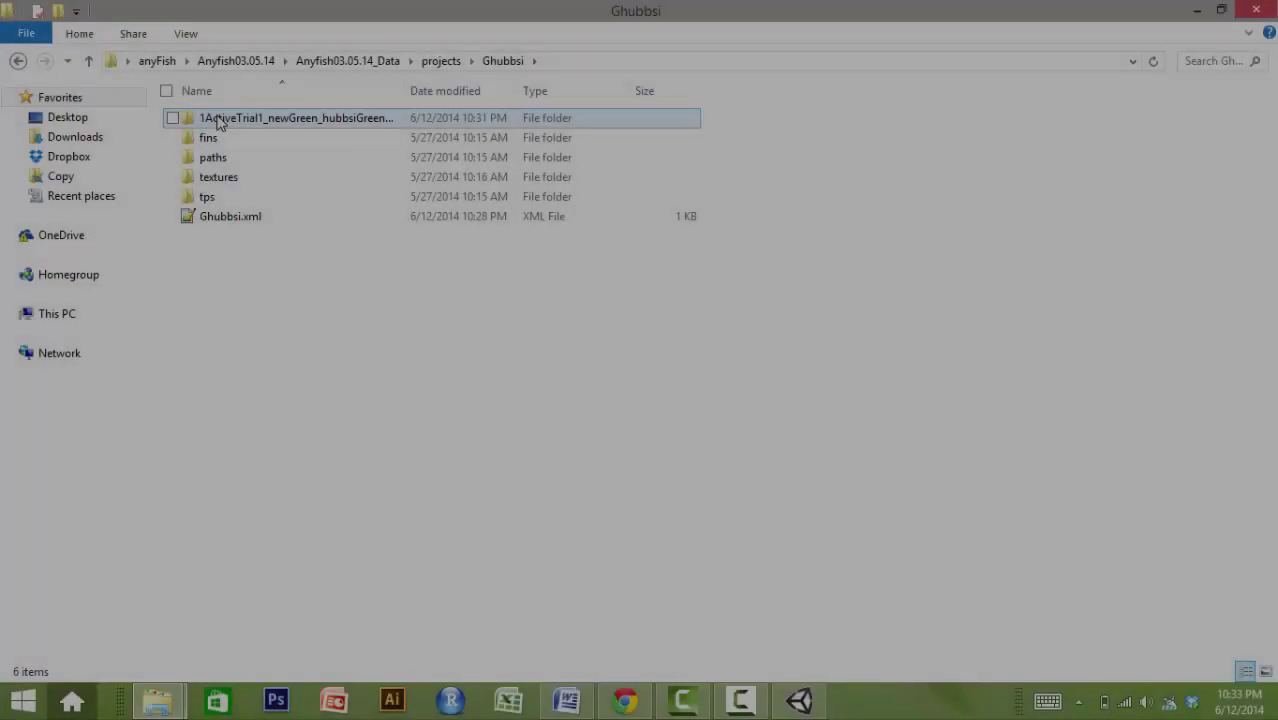
- Play anyFish.avi from the 1ActiveTrial1_newGreen_hubbsiGreen_hubbsi folder inside the Ghubbsi project folder
double_click(217, 119)
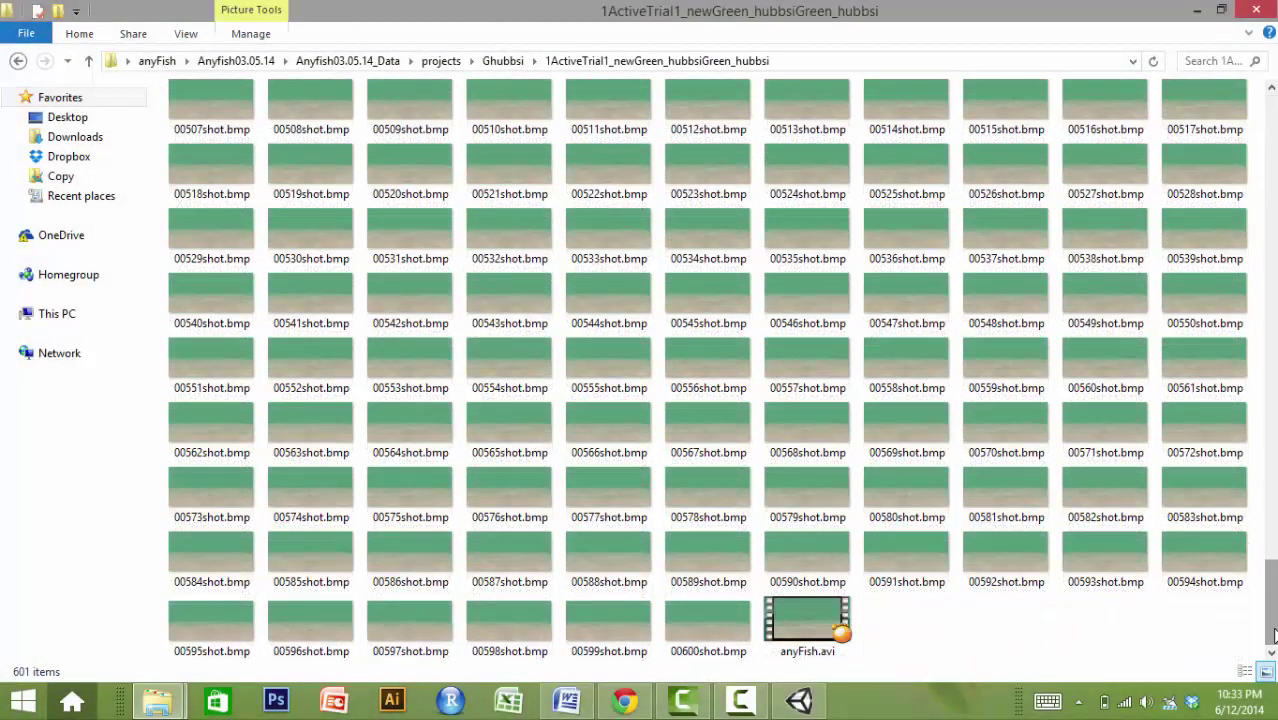
double_click(820, 632)
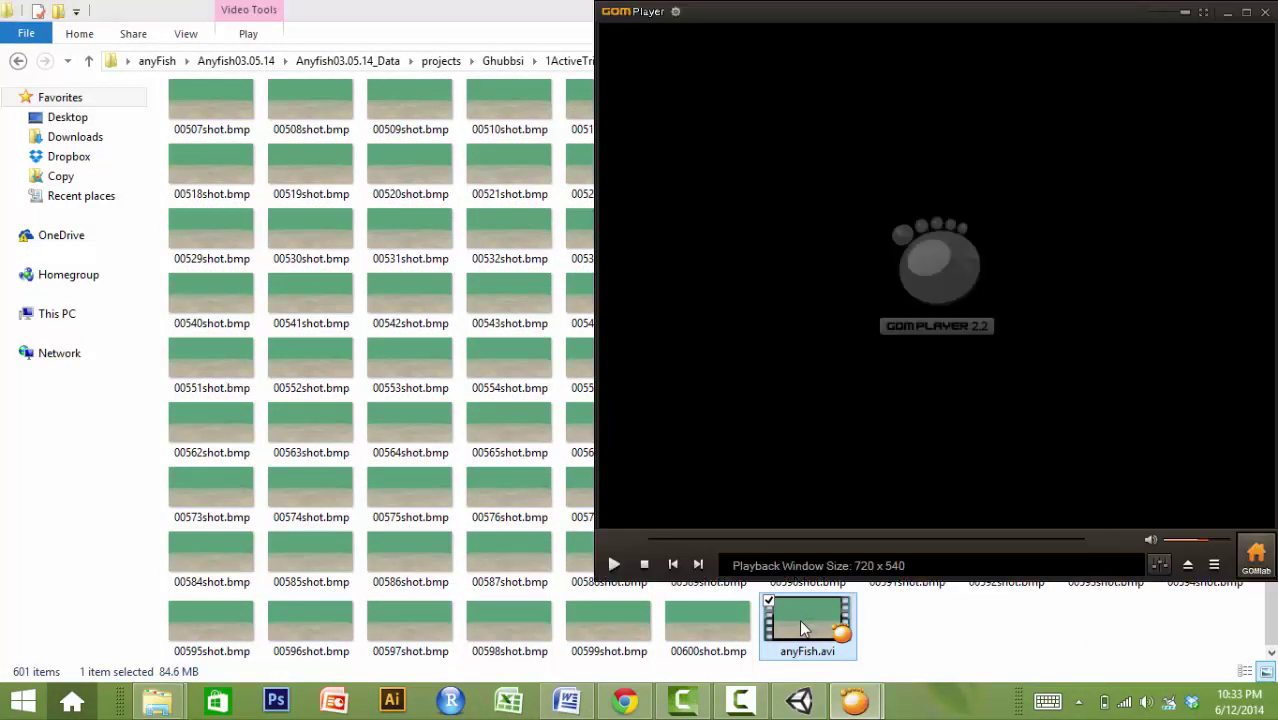